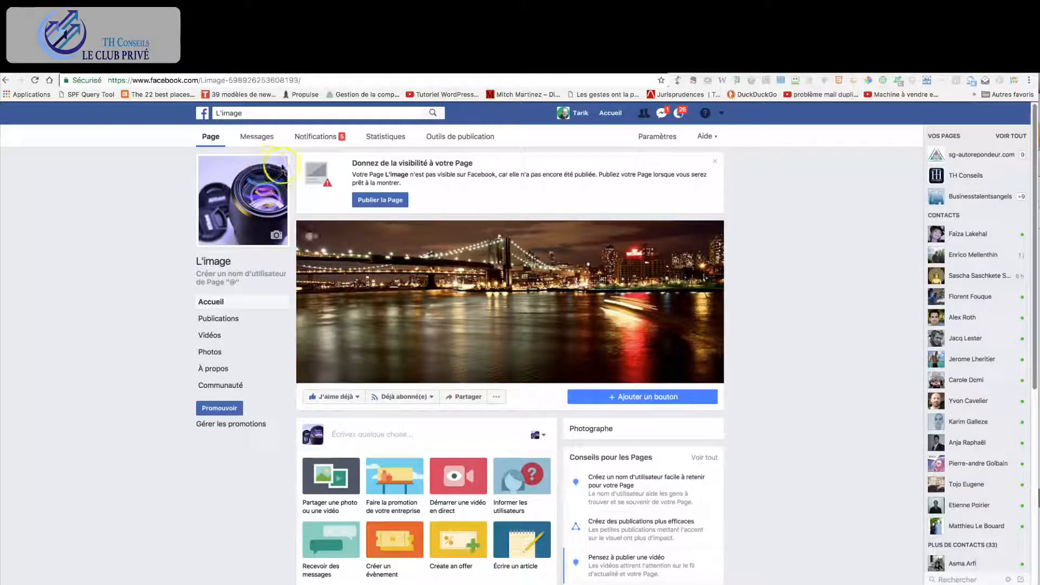
Switch to SG Autorépondeur, duplicate the form "abonnés th conseils articles popup créer son business" and open the copy's configuration
key(ctrl+Tab)
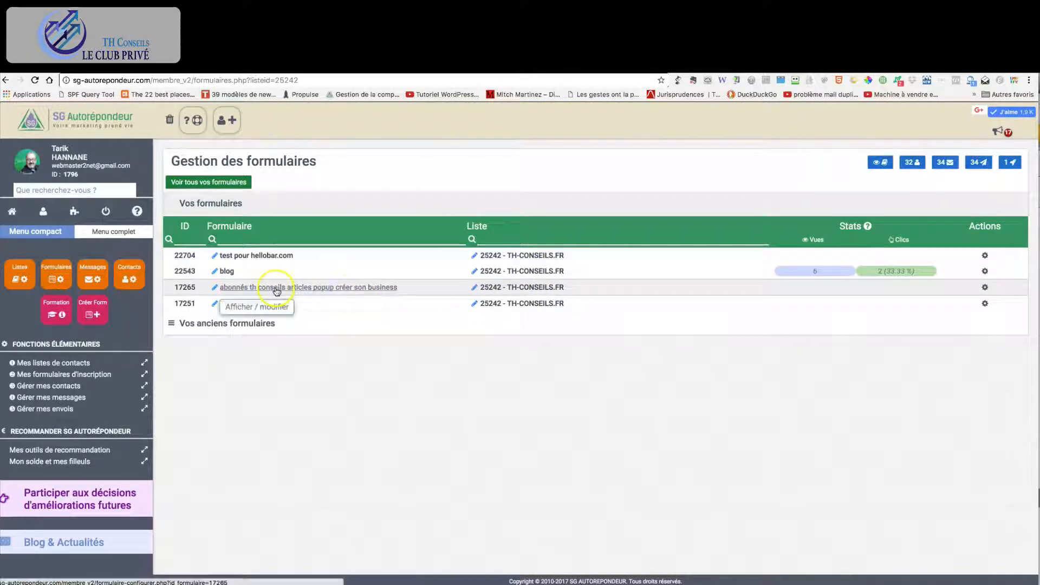
click(984, 287)
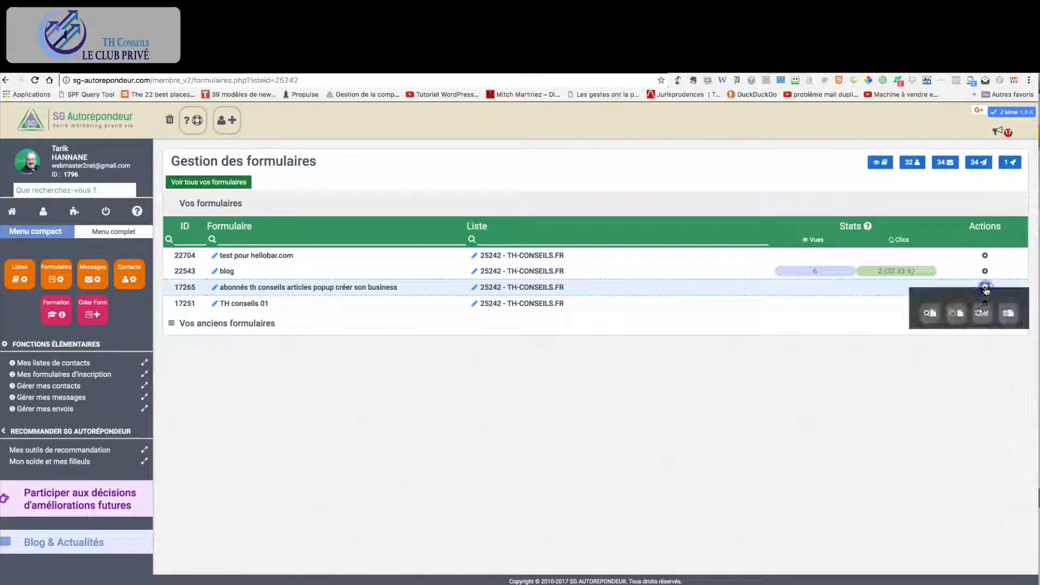
click(956, 309)
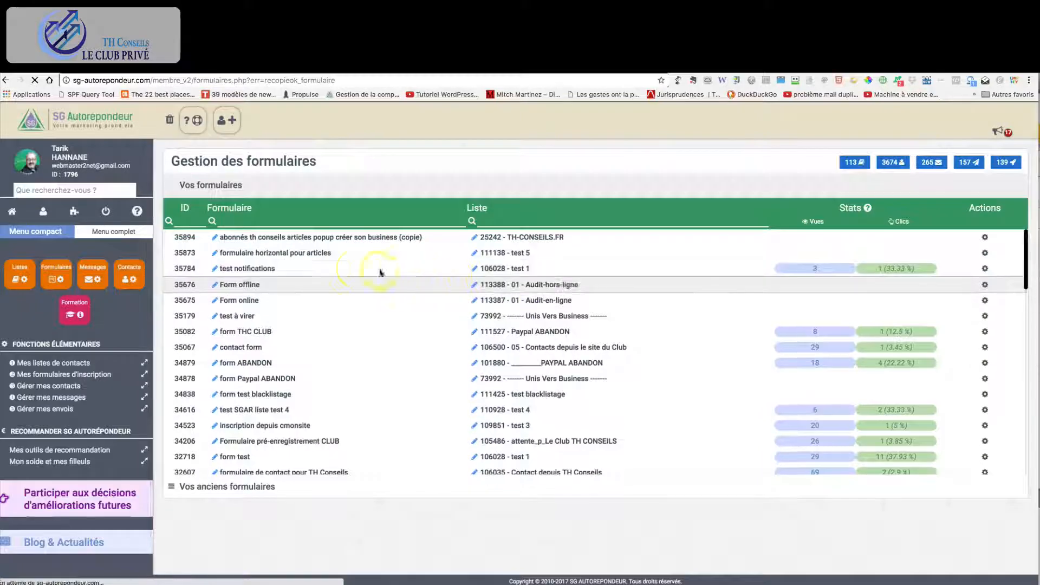
click(327, 240)
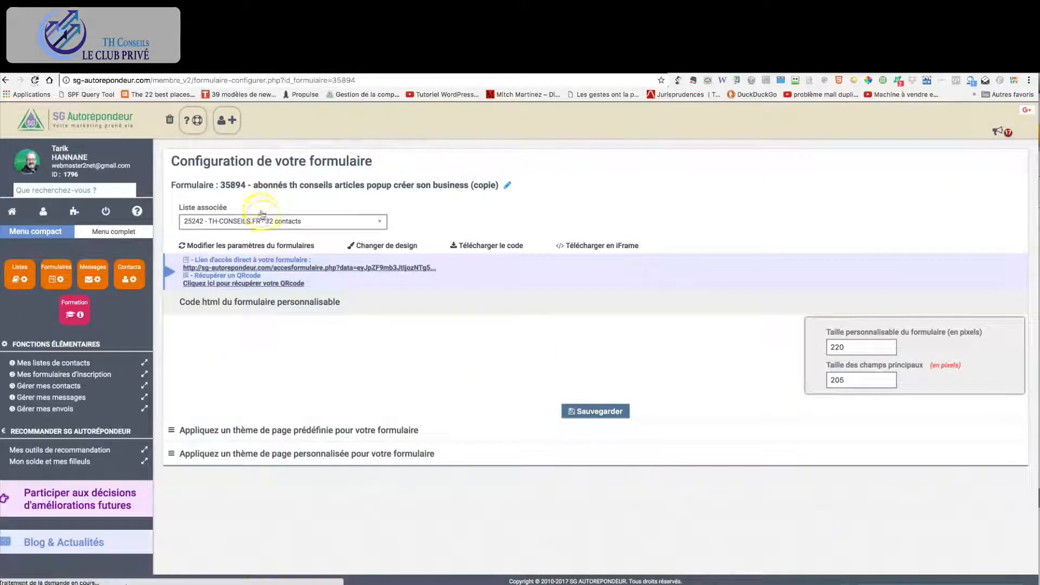
Rename the copied form as "formulaire pour ma page pro (test)"
click(509, 186)
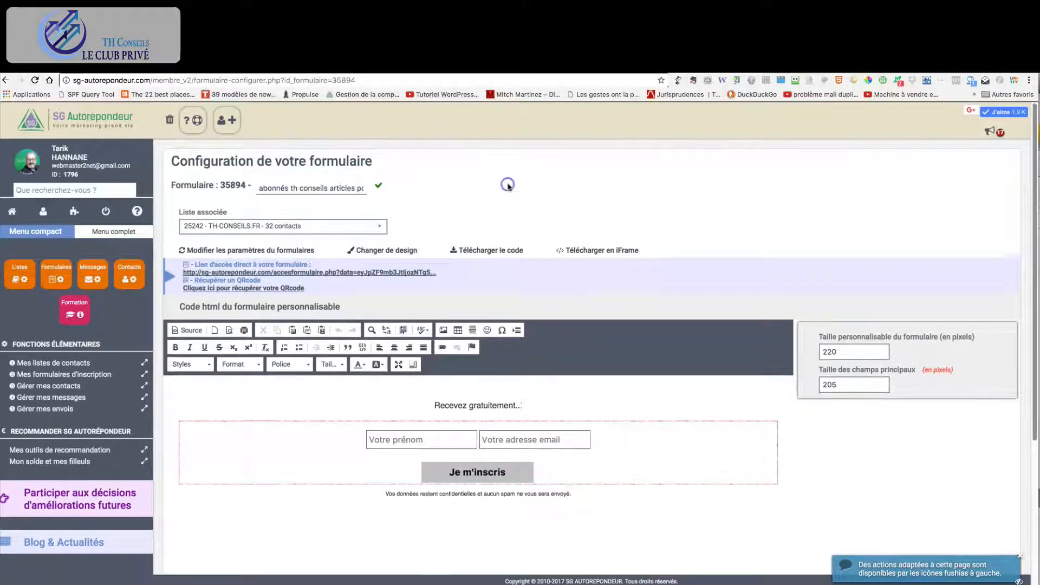
triple_click(307, 188)
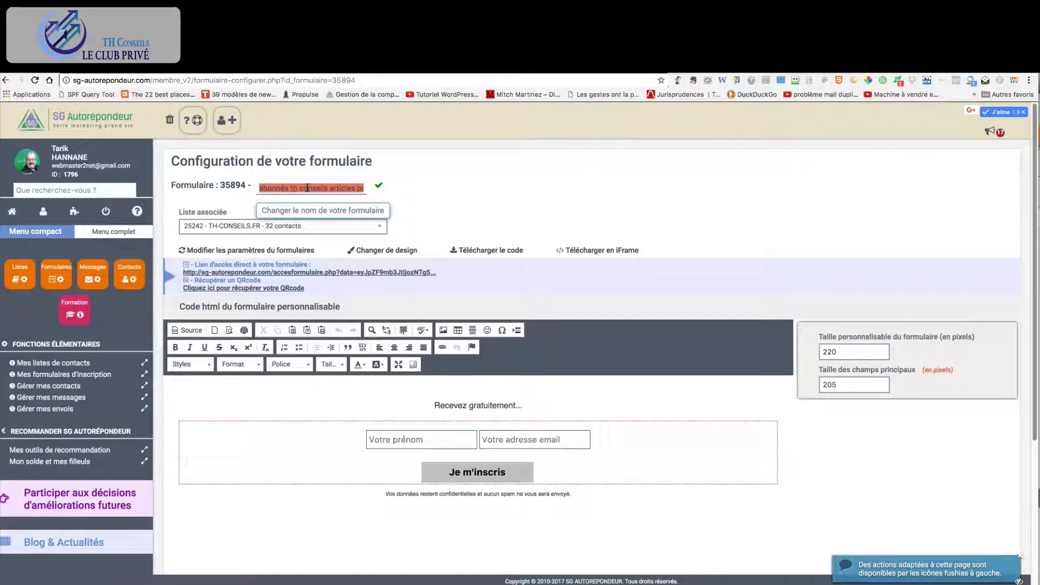
text(formulaire pour ma p)
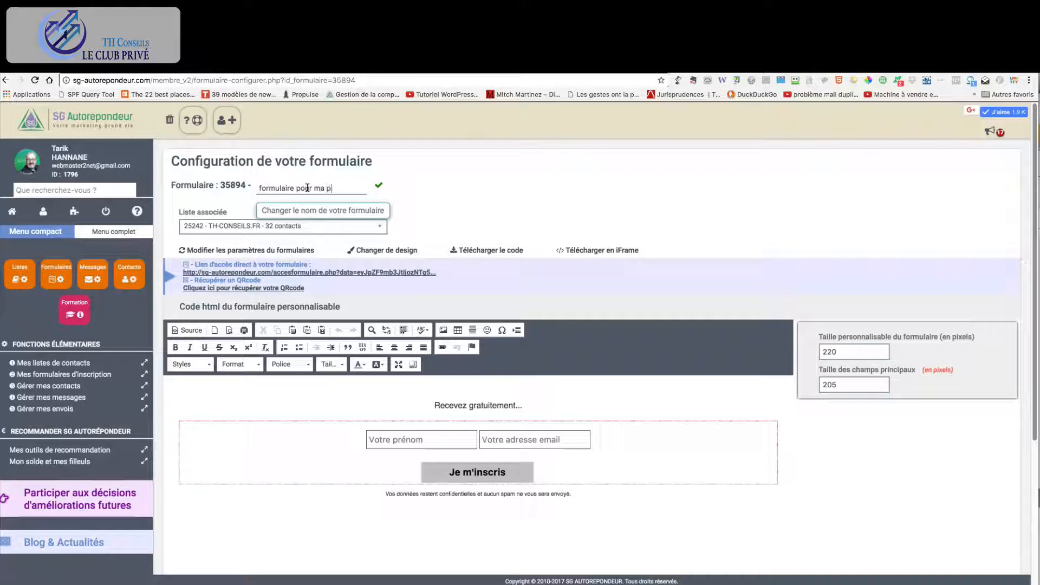
text(age pro ()
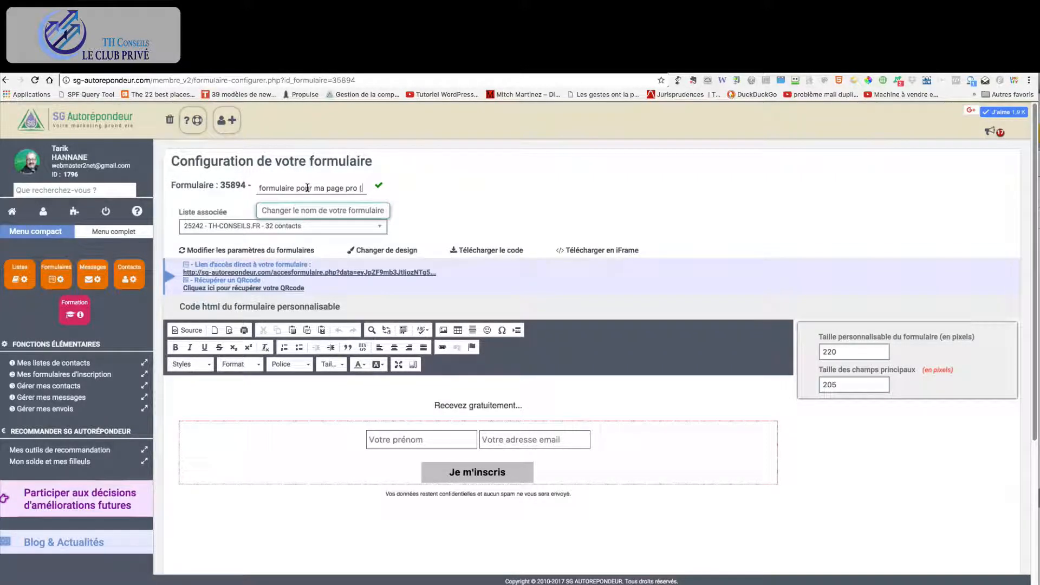
text(test))
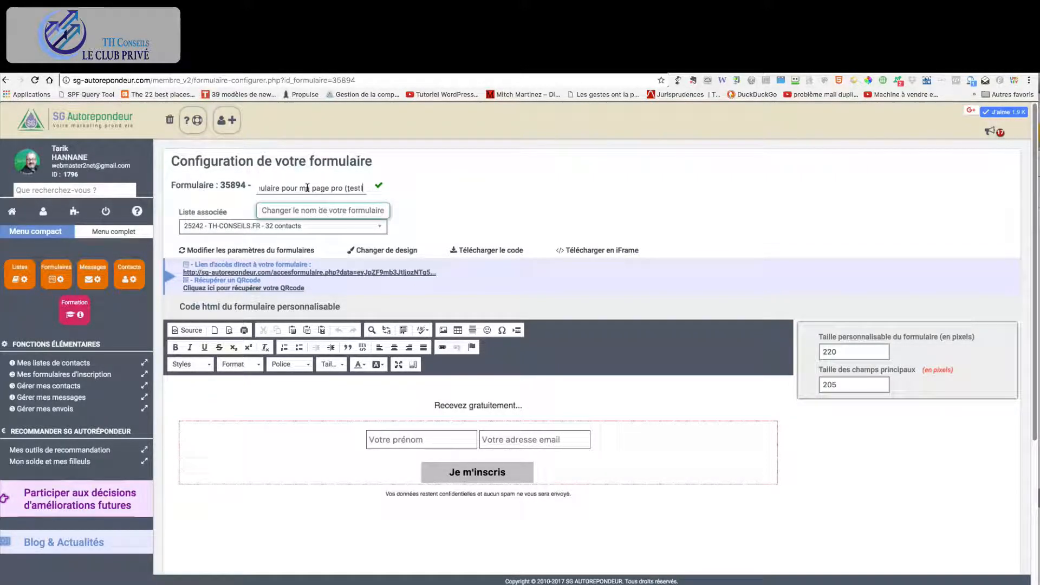
click(379, 185)
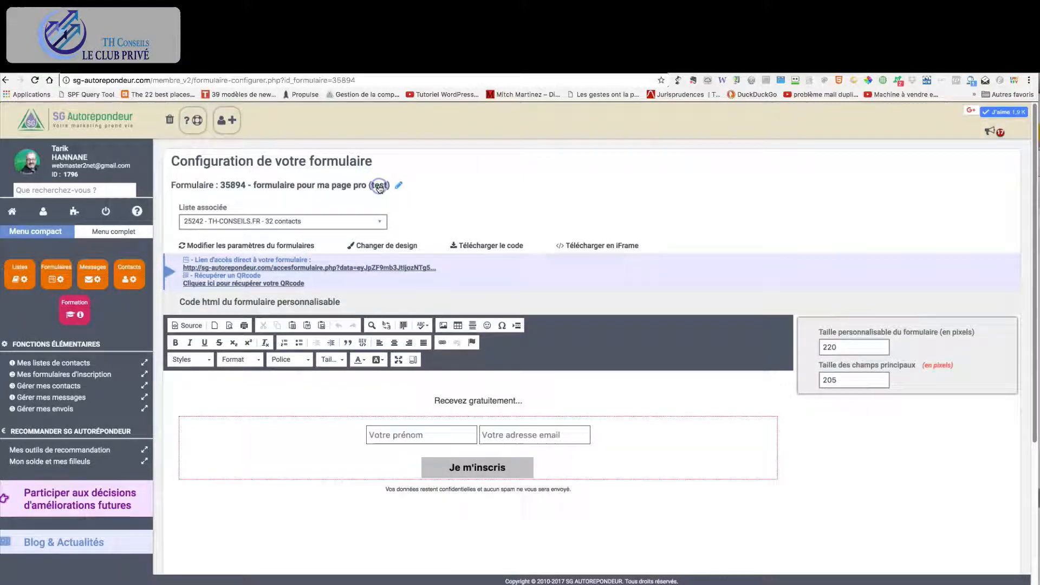
Insert "FB" before "pro" so the form is named "formulaire pour ma page FB pro (test)"
click(411, 211)
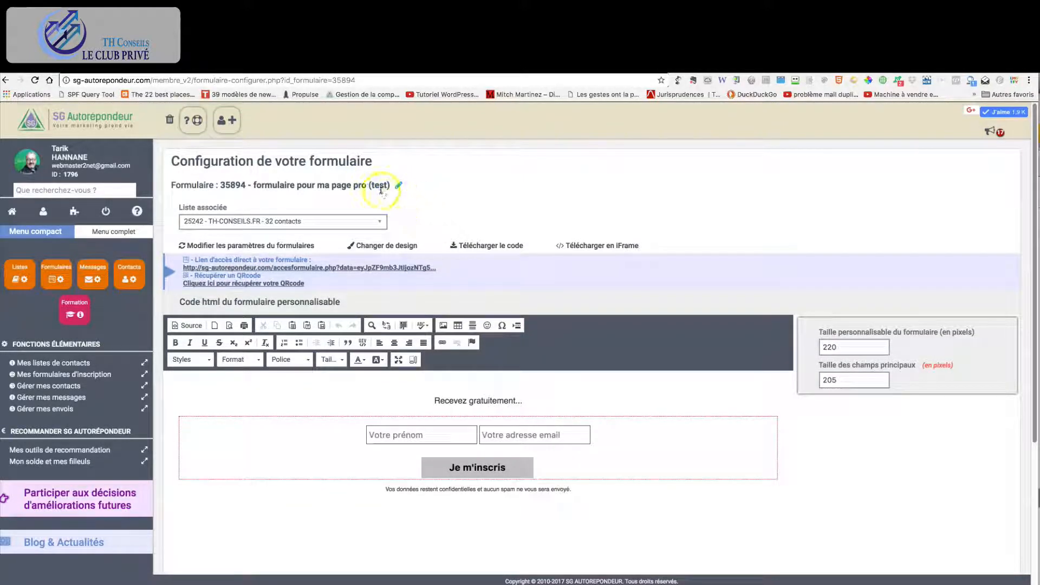
click(398, 188)
click(343, 188)
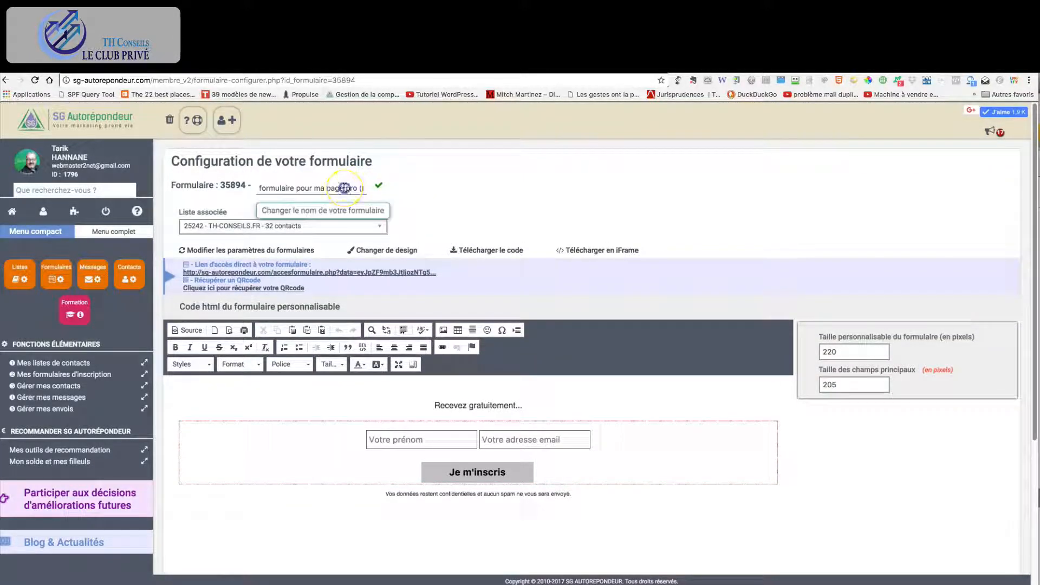
text(FB)
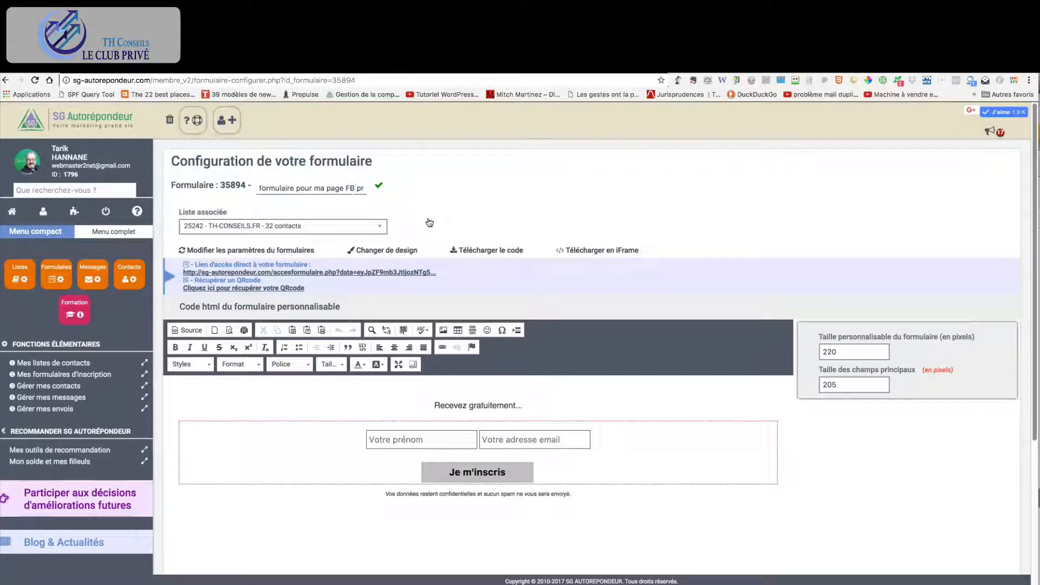
click(379, 186)
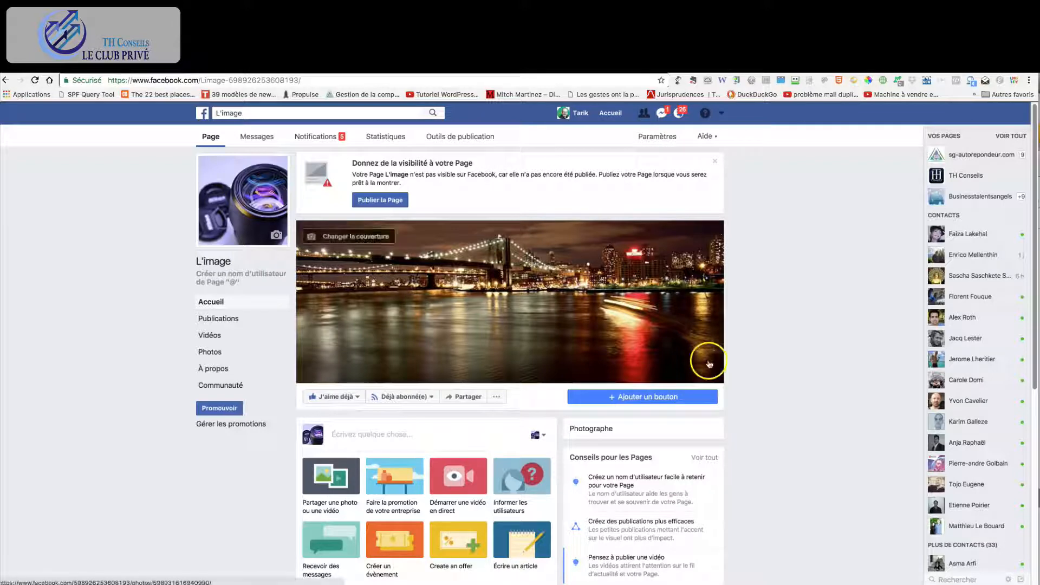
On the L'image Facebook page, start adding an "En savoir plus" button that links to a website
click(642, 397)
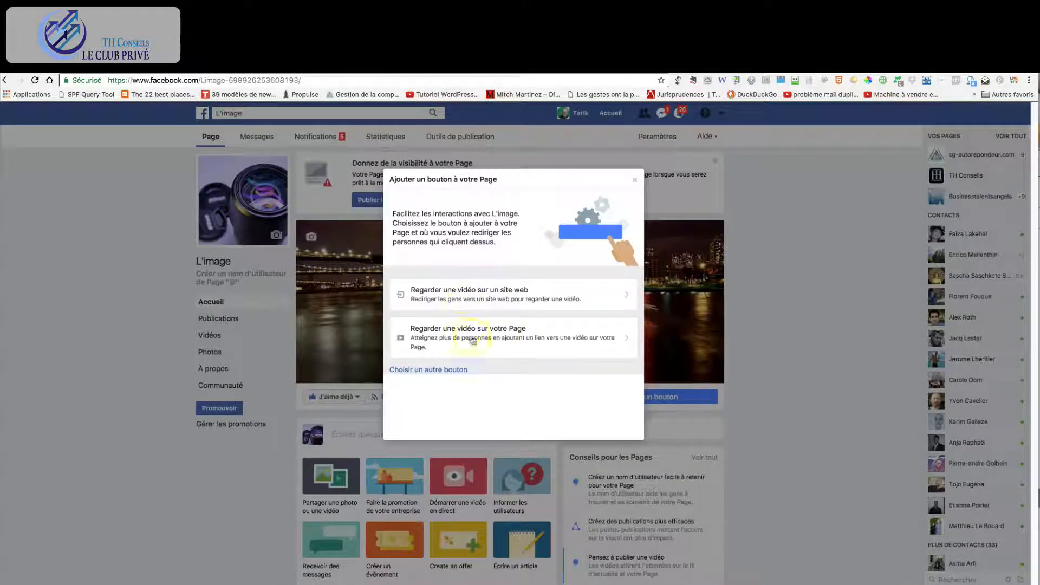
click(423, 371)
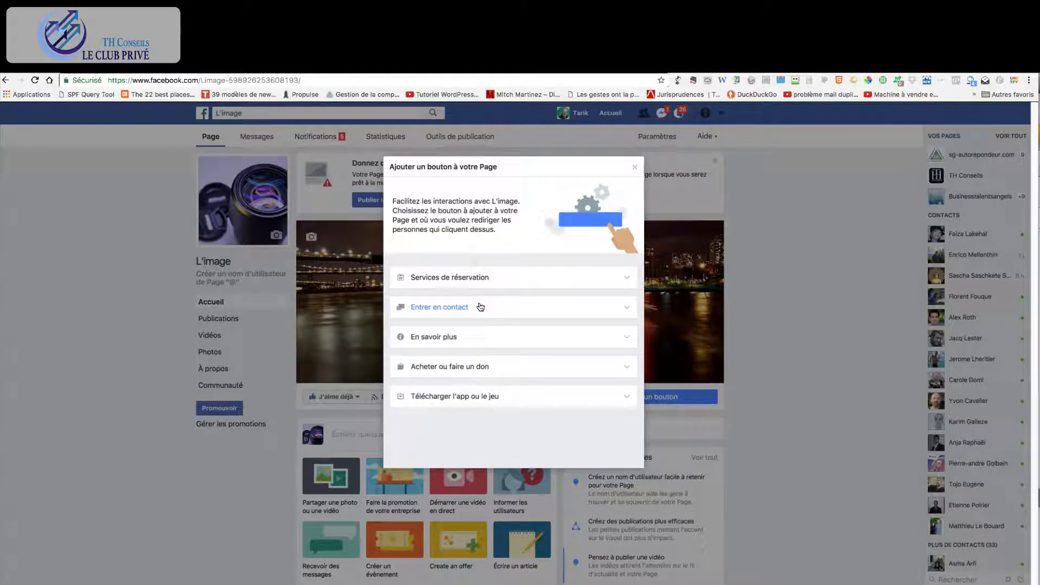
click(438, 338)
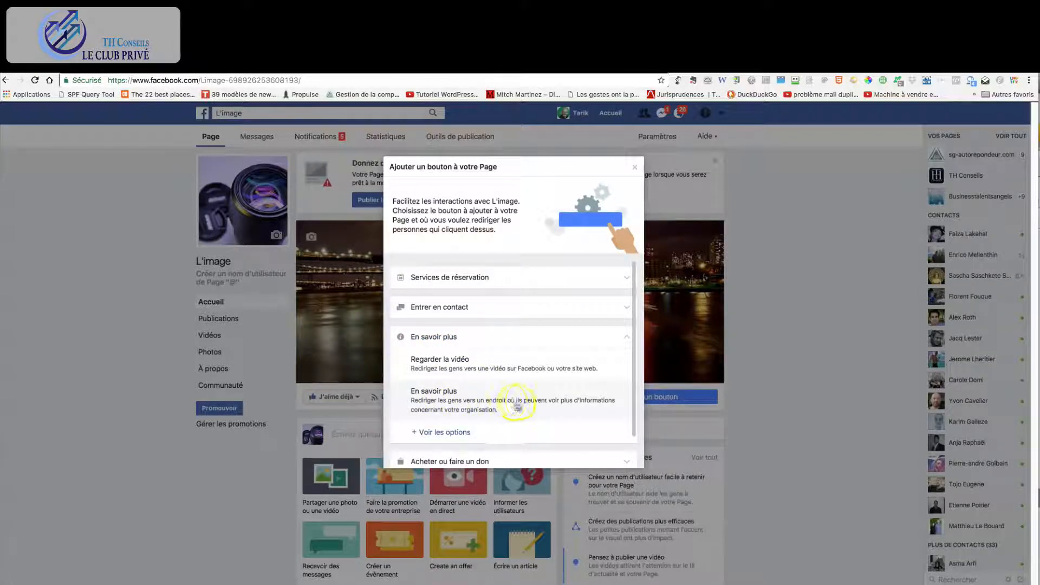
click(454, 402)
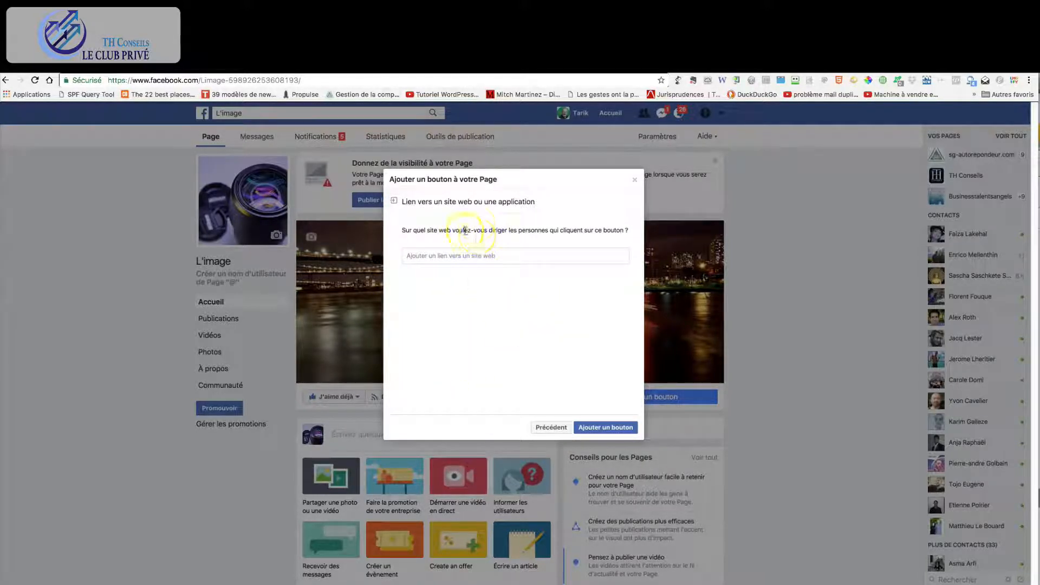
click(493, 256)
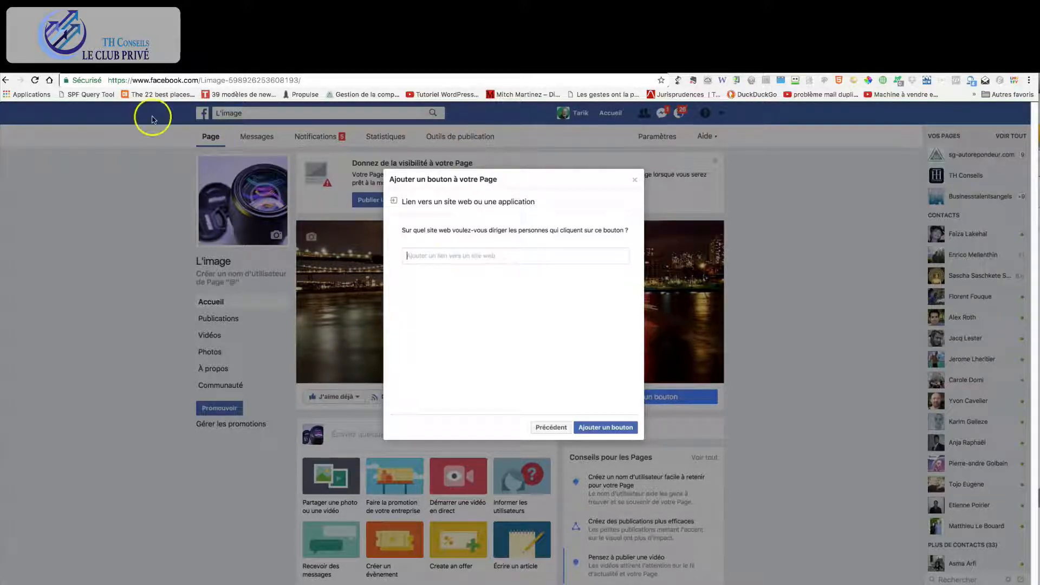
Back in SG Autorépondeur, change the form's design to the orange "BarLine" template
click(142, 67)
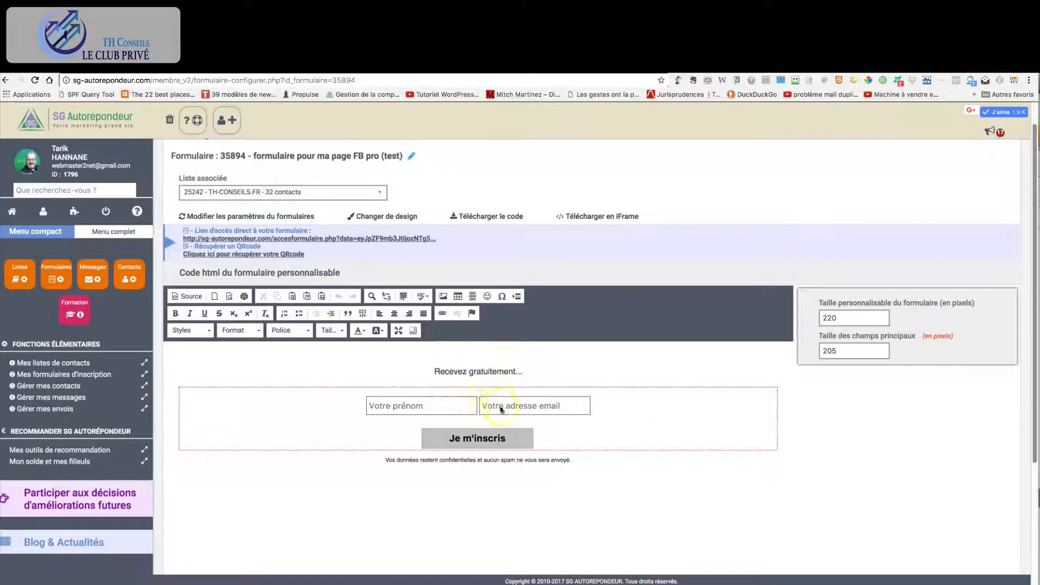
click(387, 217)
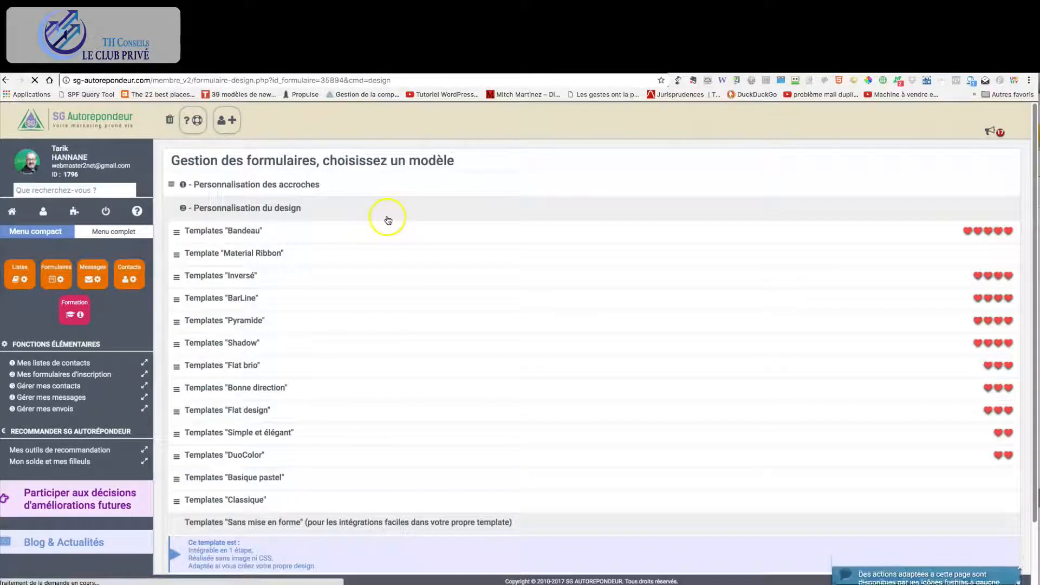
click(240, 277)
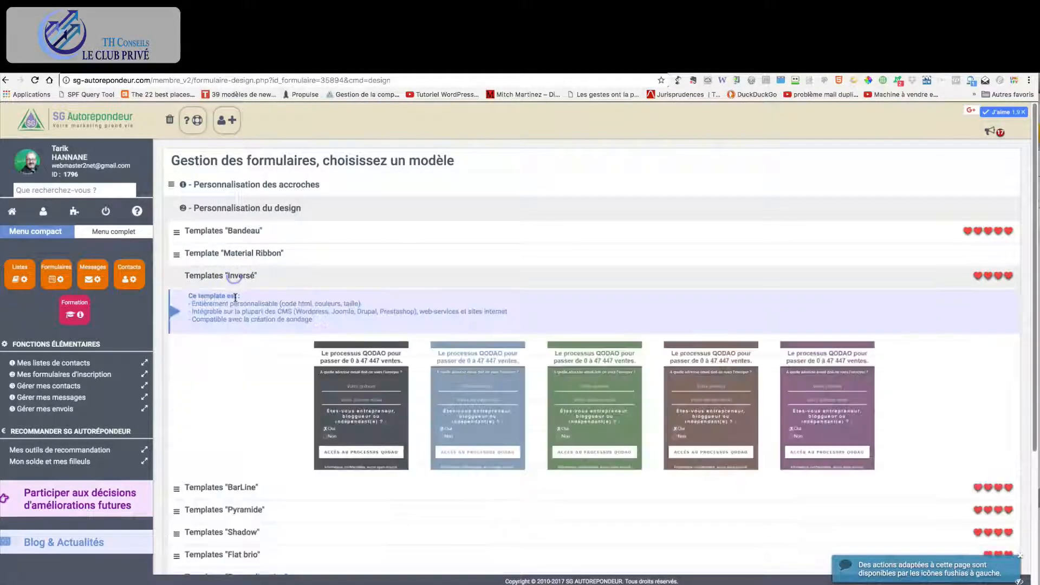
click(238, 279)
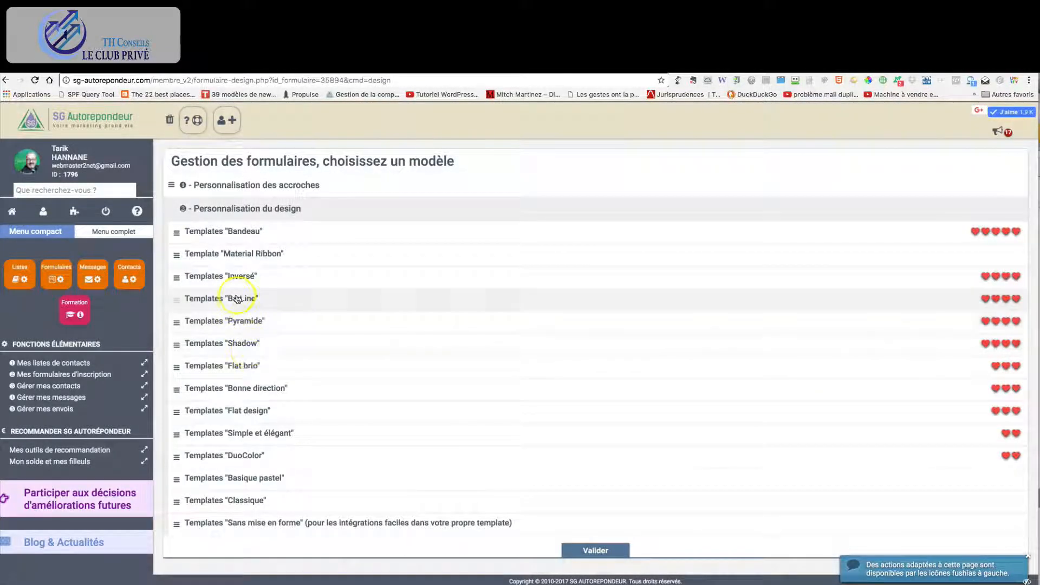
click(239, 298)
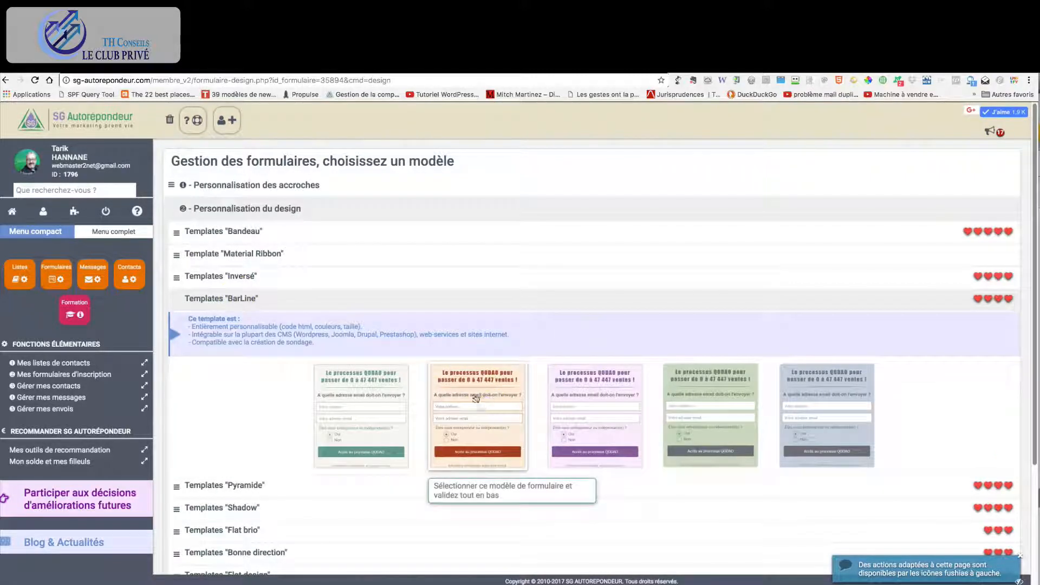
scroll(535, 431, down, 3)
click(589, 552)
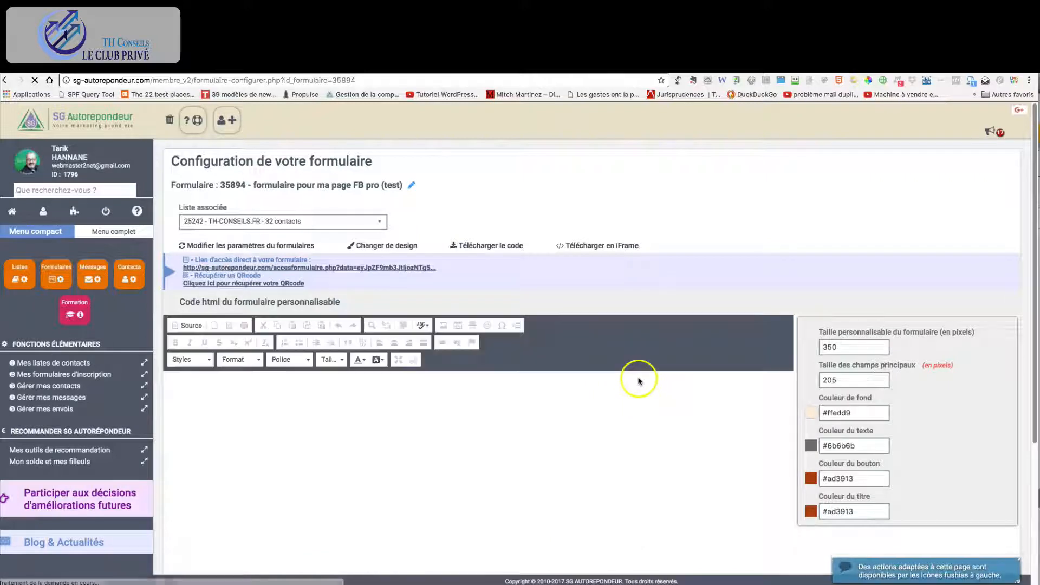
Extend the form's title with a second line reading "mes conseils" before the ellipsis
scroll(654, 390, down, 1)
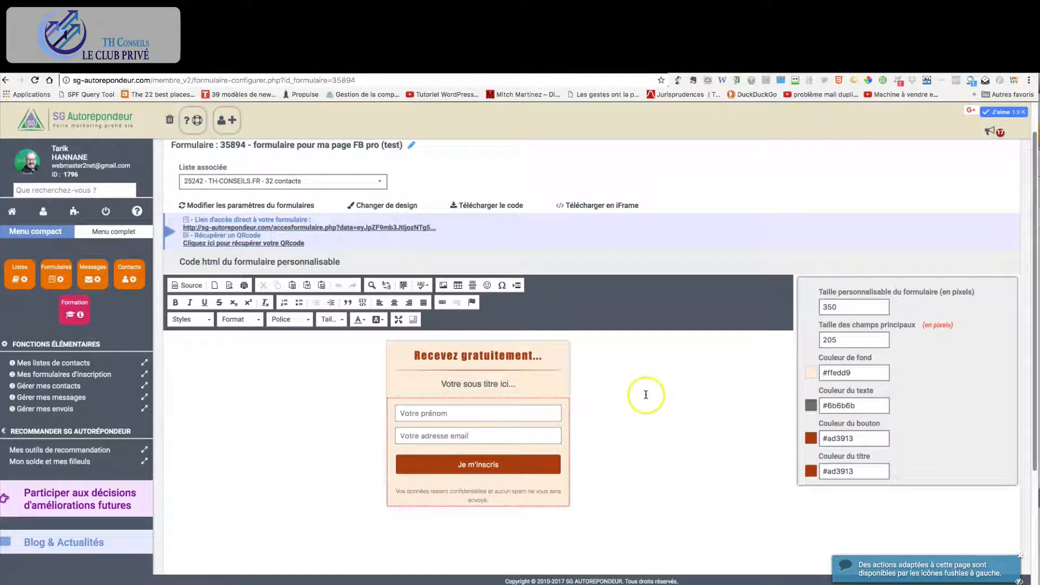
click(532, 354)
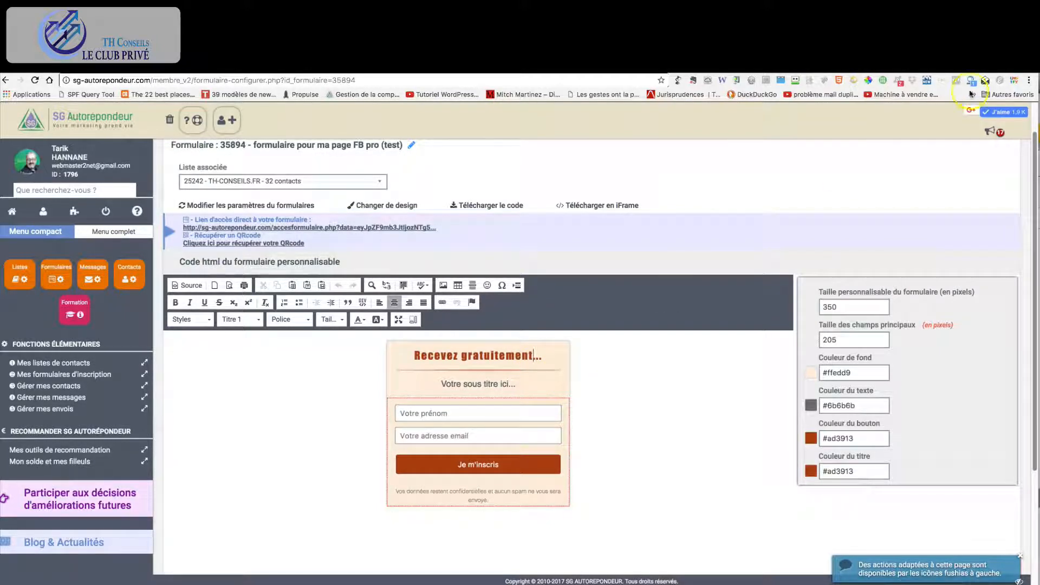
click(912, 65)
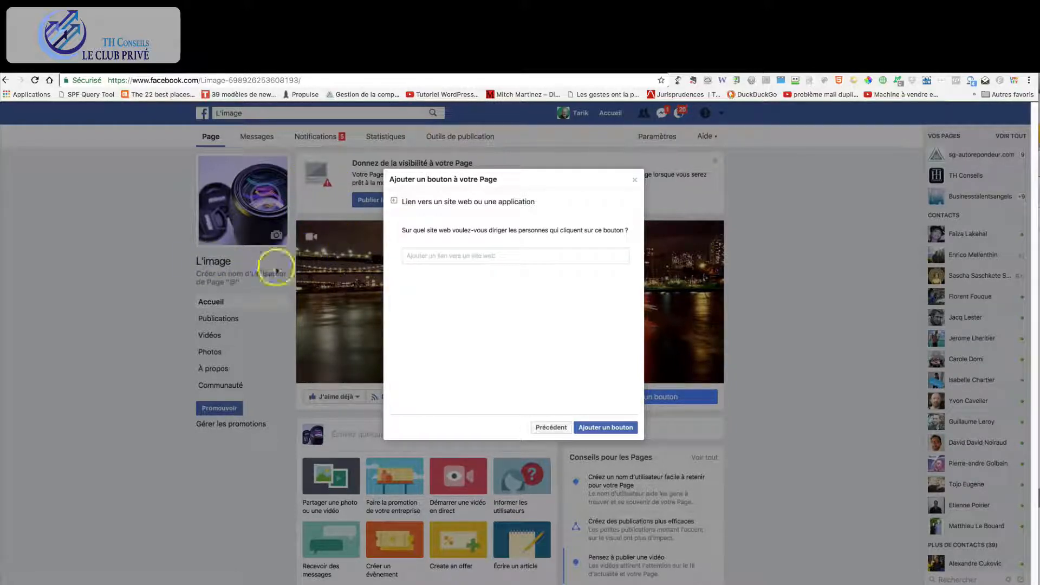
click(406, 255)
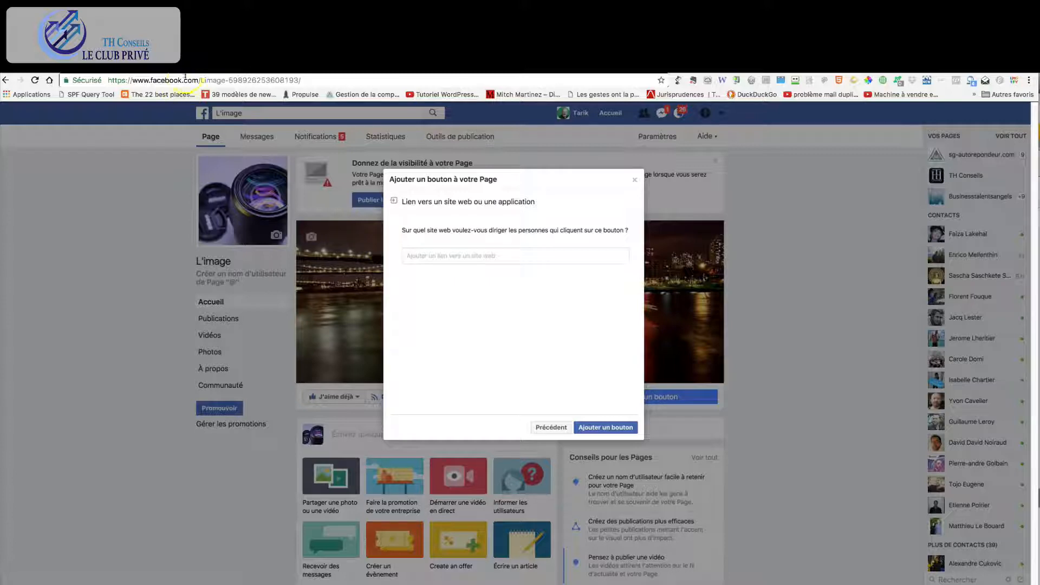
click(260, 66)
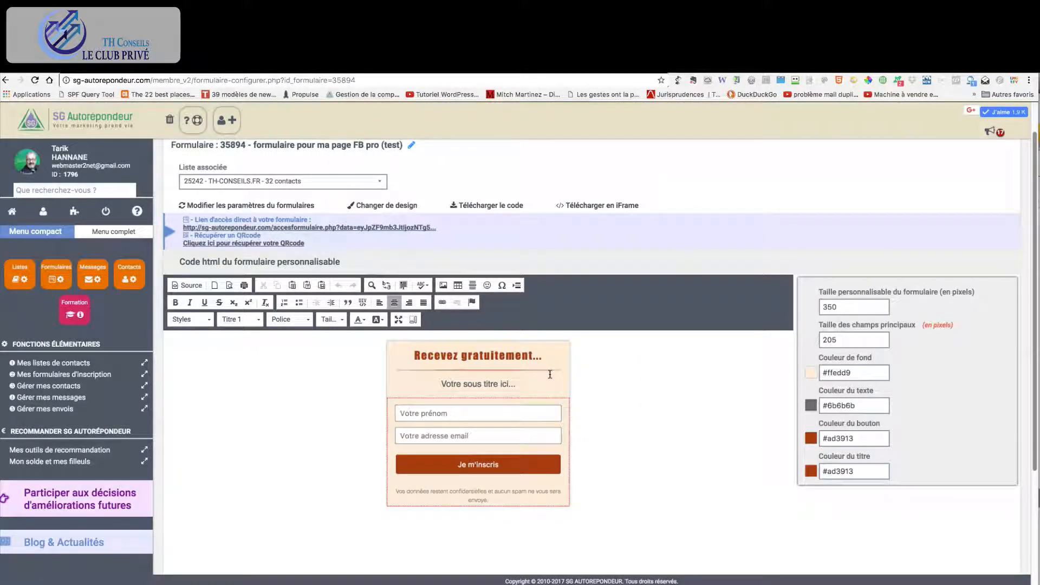
key(Return)
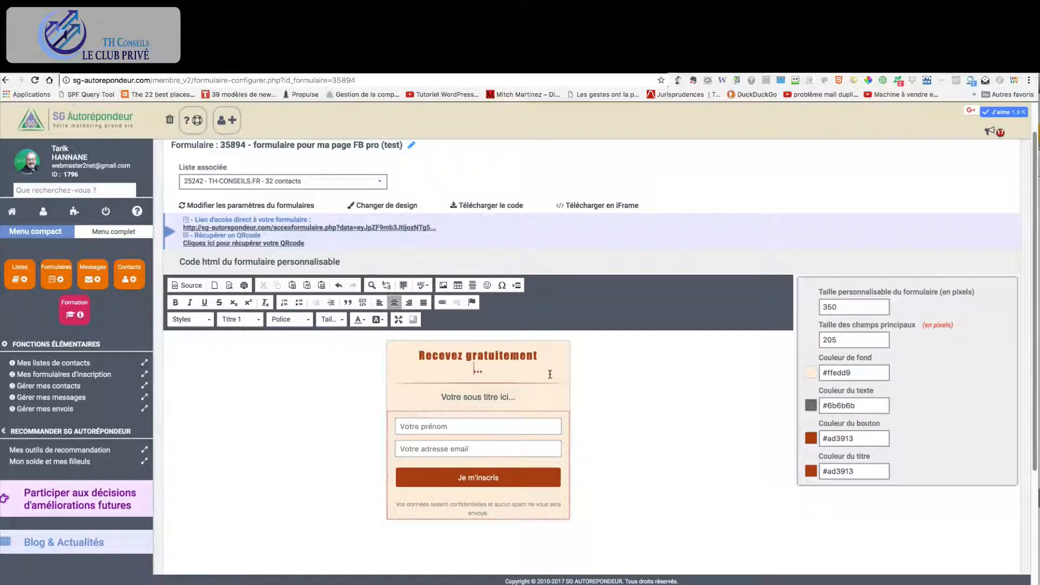
key(BackSpace)
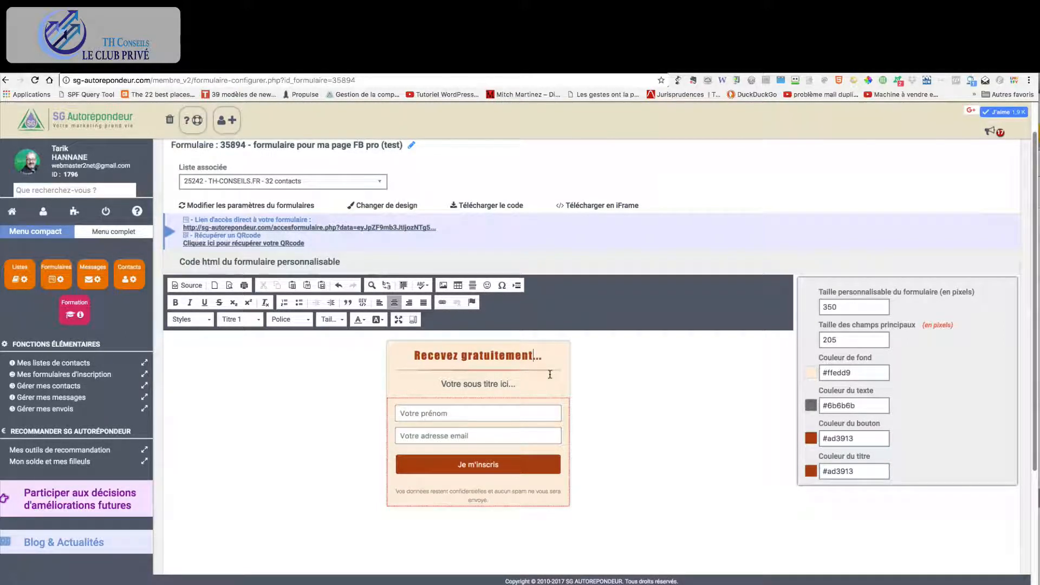
key(Return)
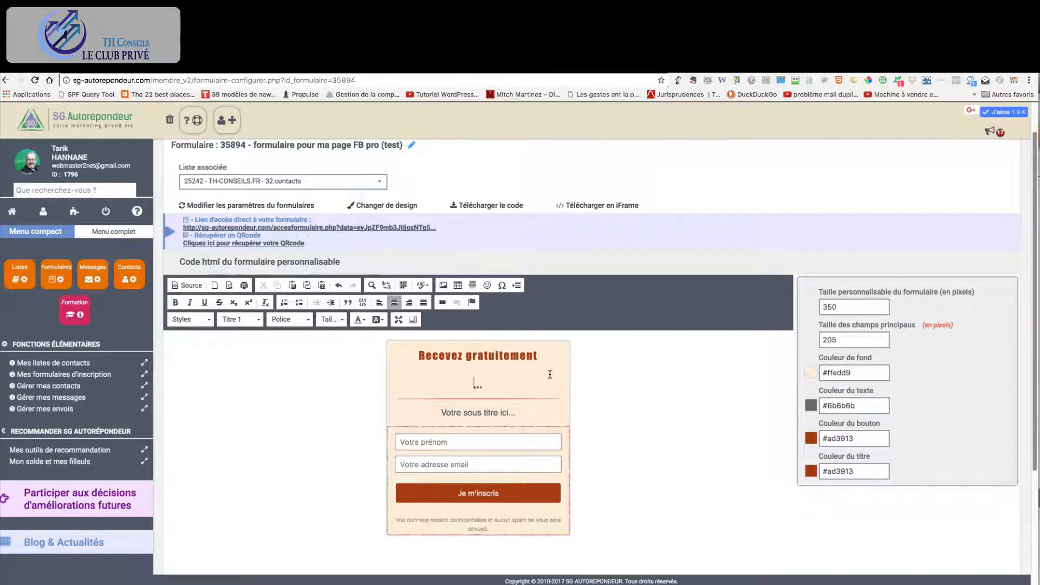
key(BackSpace)
key(Return)
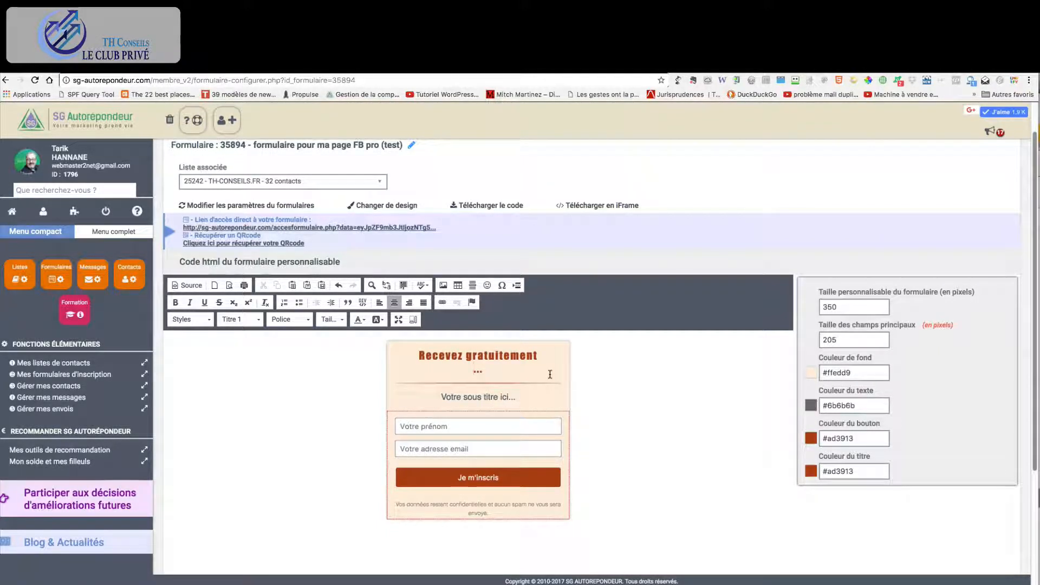
text(mes conseils)
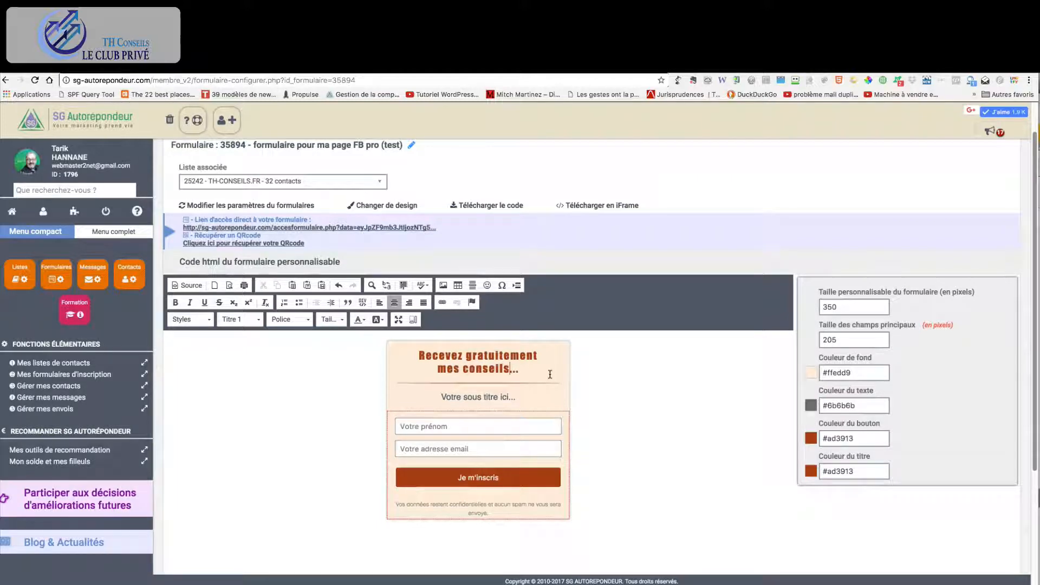
Complete the title's second line as "mes conseils sur les images..." and replace the subtitle with "Remplissez ce formulaire pour recevoir mon ebook."
text( sur les l)
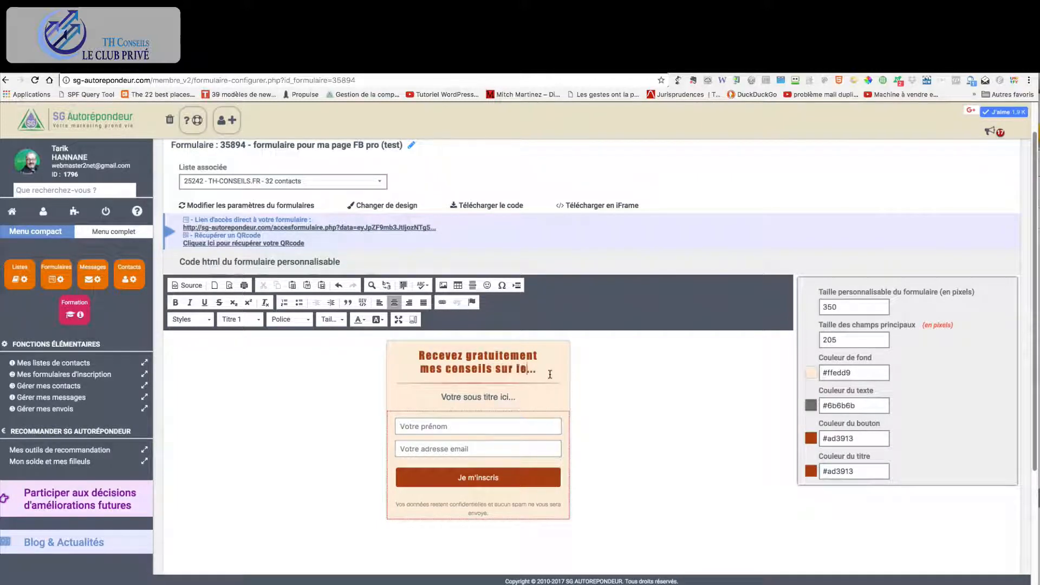
text(mages)
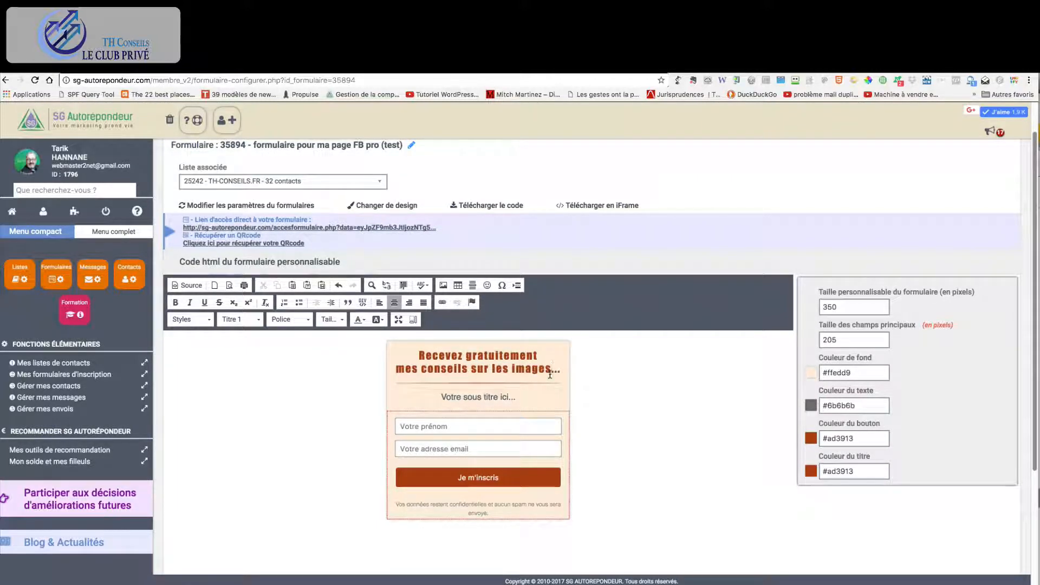
click(511, 397)
drag(512, 396, 445, 397)
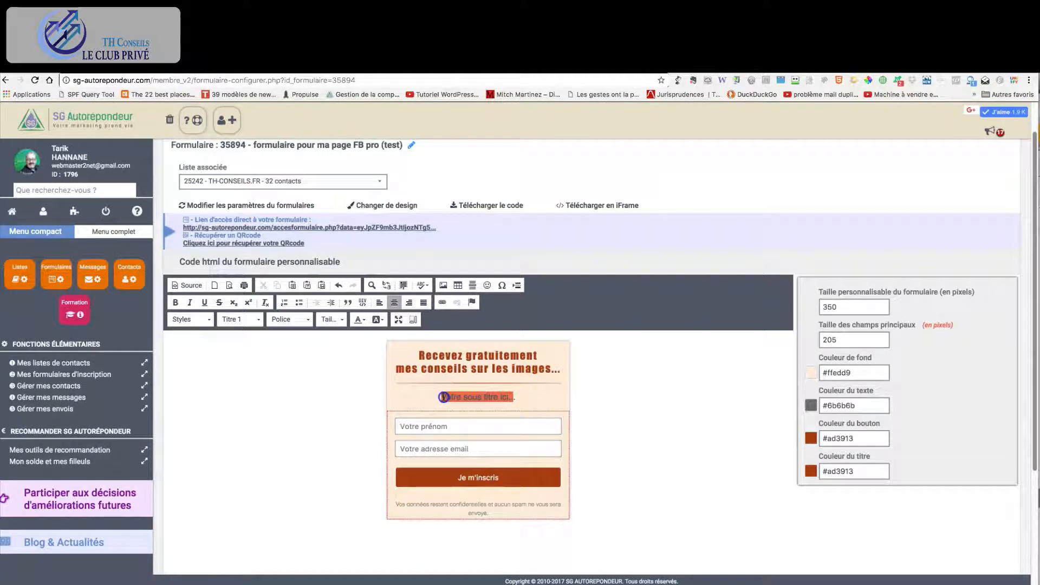
text(Re)
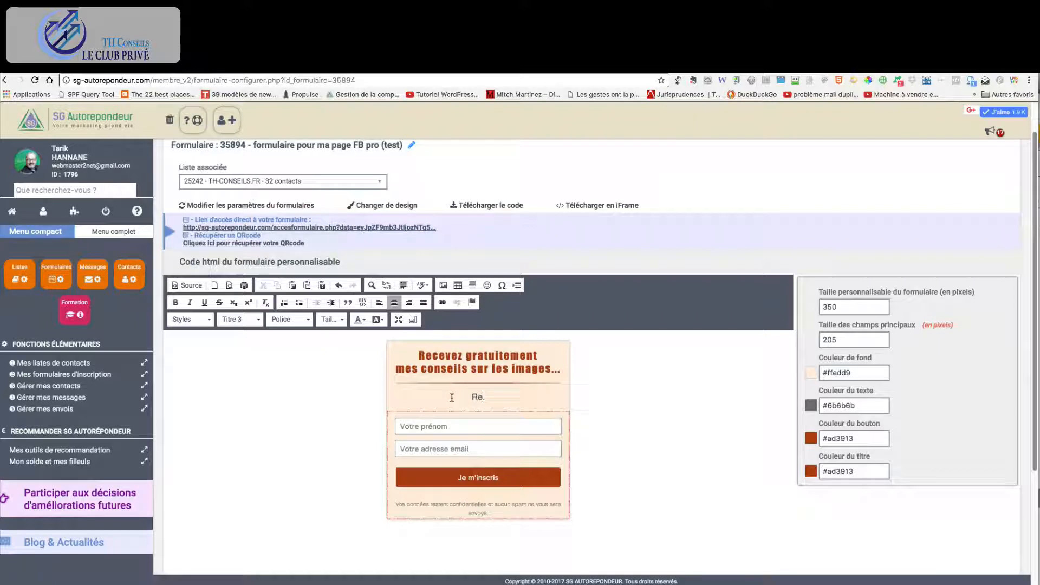
text(mplissez ce formulai)
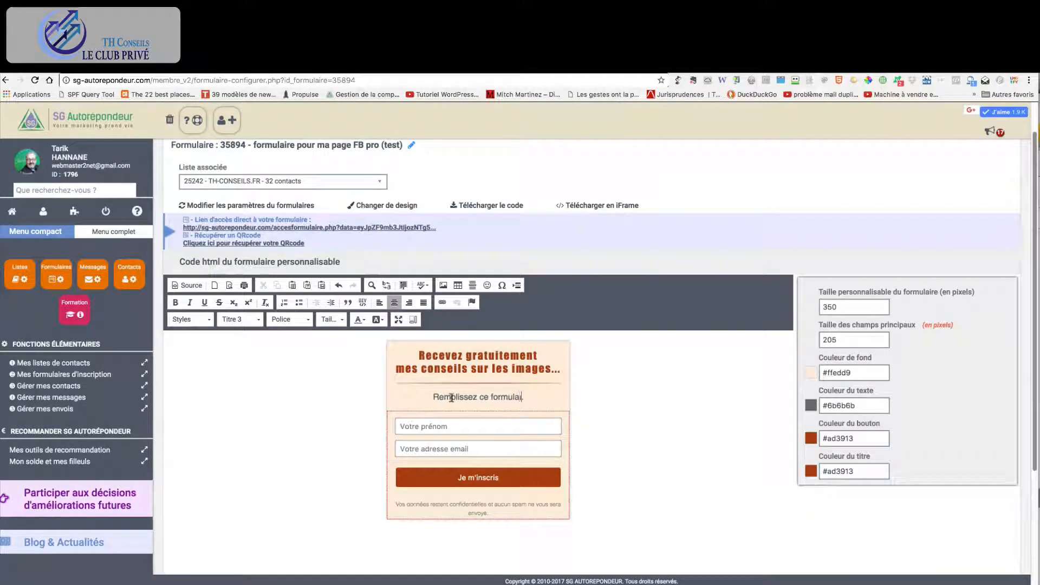
text(re pour recev)
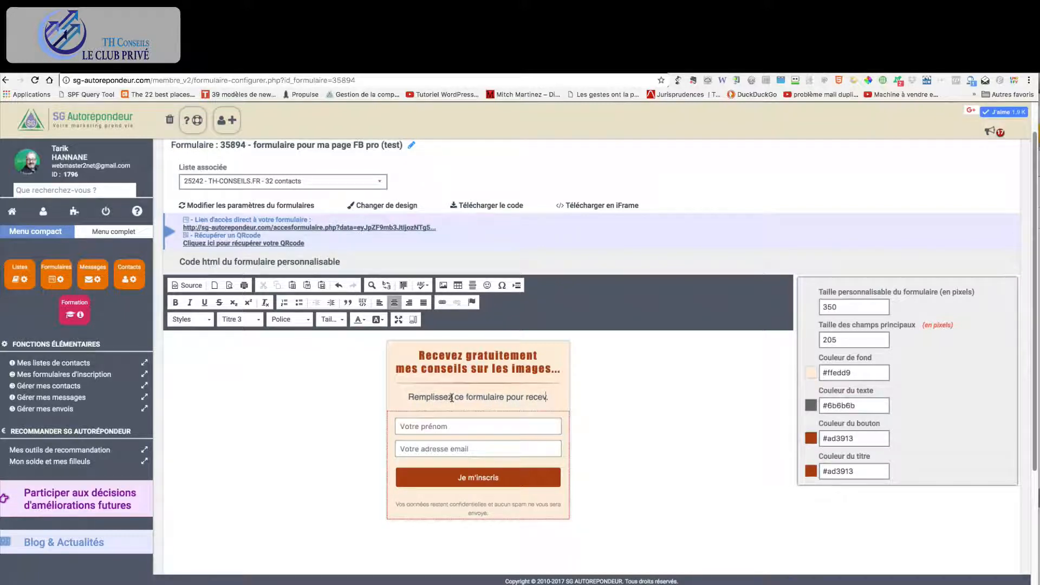
text(oir mon eb)
text(ook.)
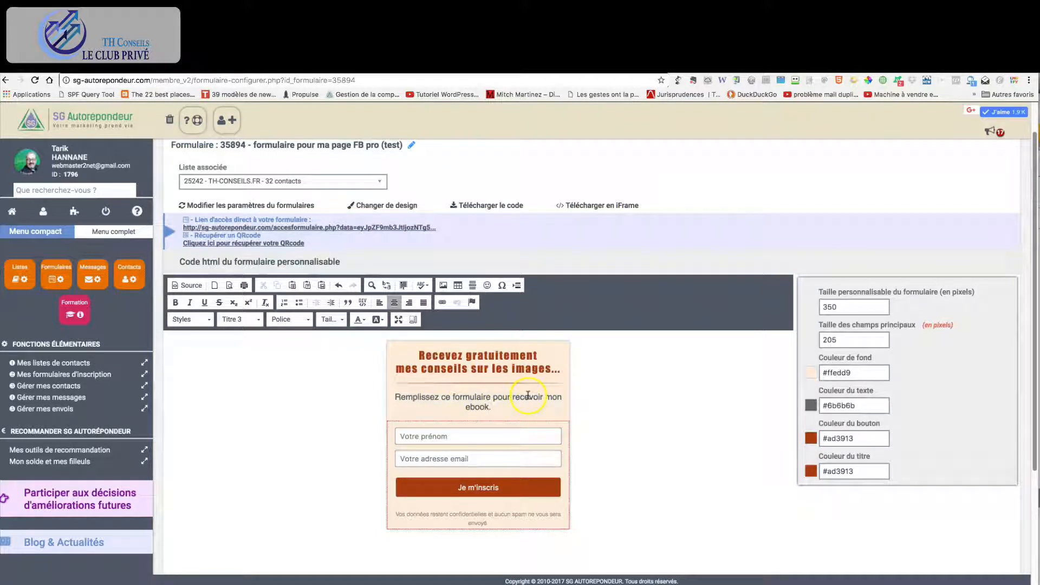
Set the form's custom size to 450 pixels and save the form
drag(828, 307, 807, 307)
click(835, 341)
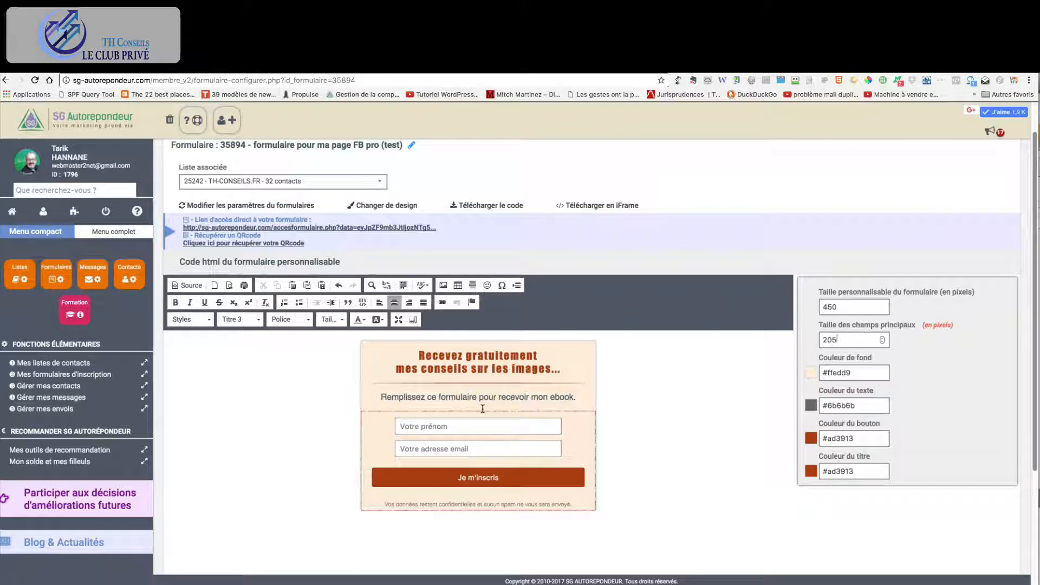
scroll(652, 457, down, 3)
click(588, 507)
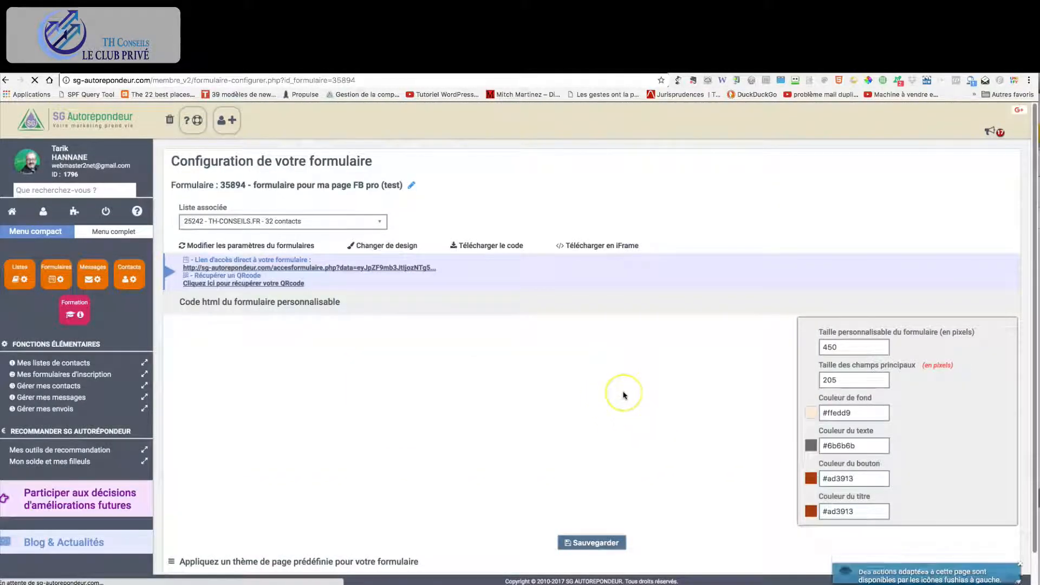
Preview the saved form through its direct access link and return to the form configuration page
scroll(638, 409, down, 1)
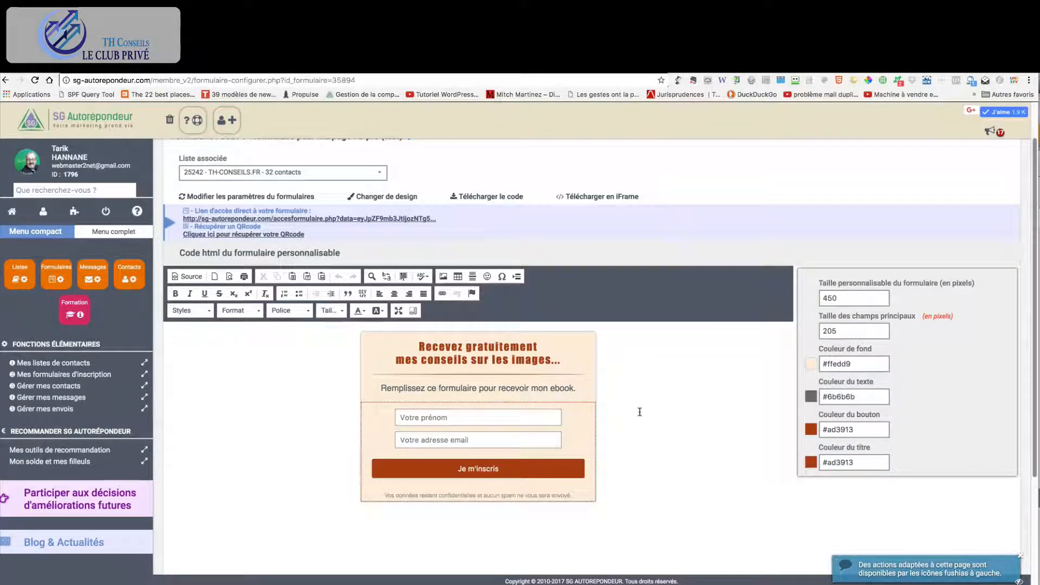
click(379, 295)
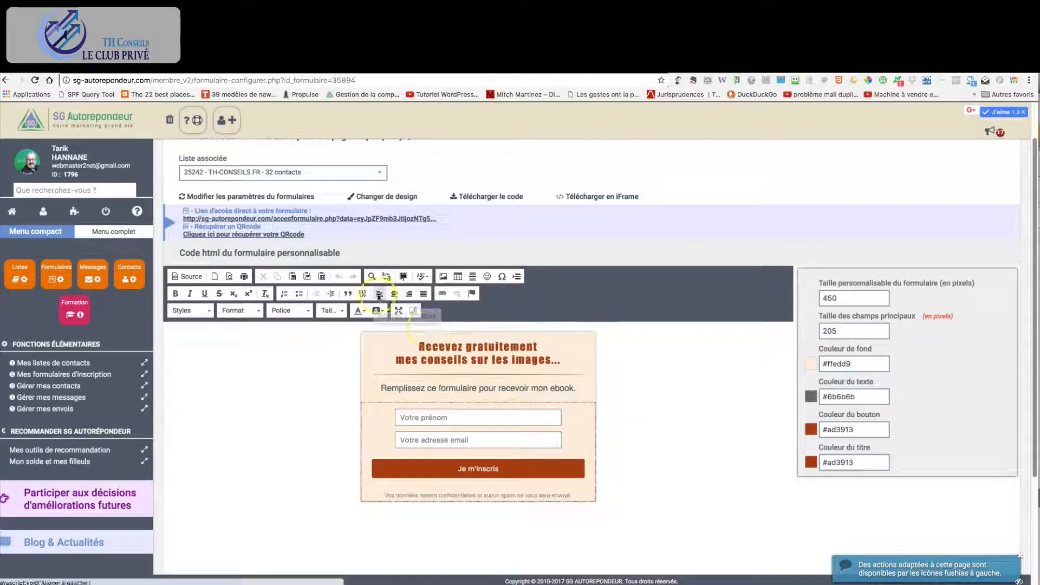
click(266, 219)
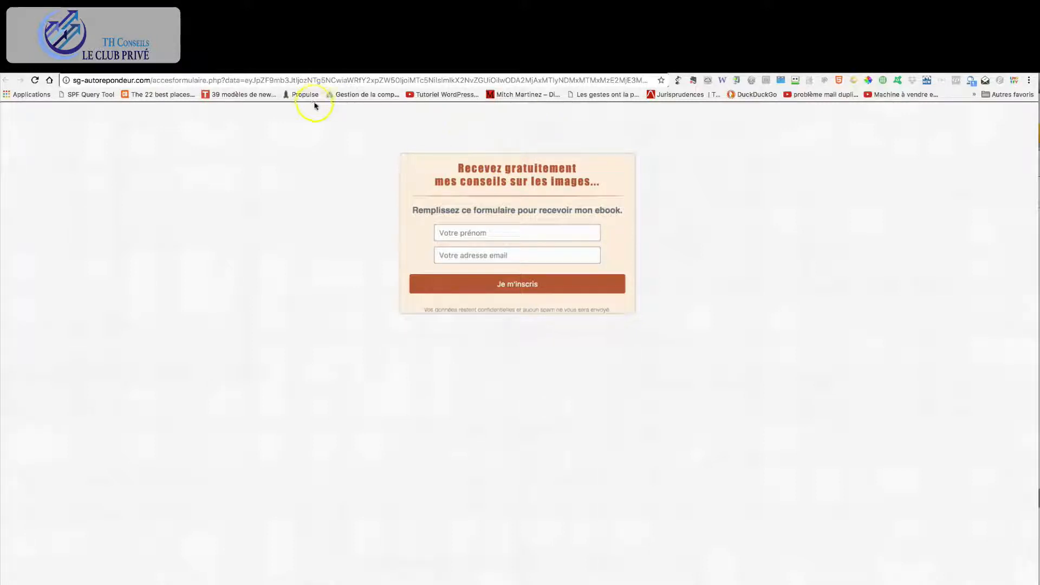
click(137, 69)
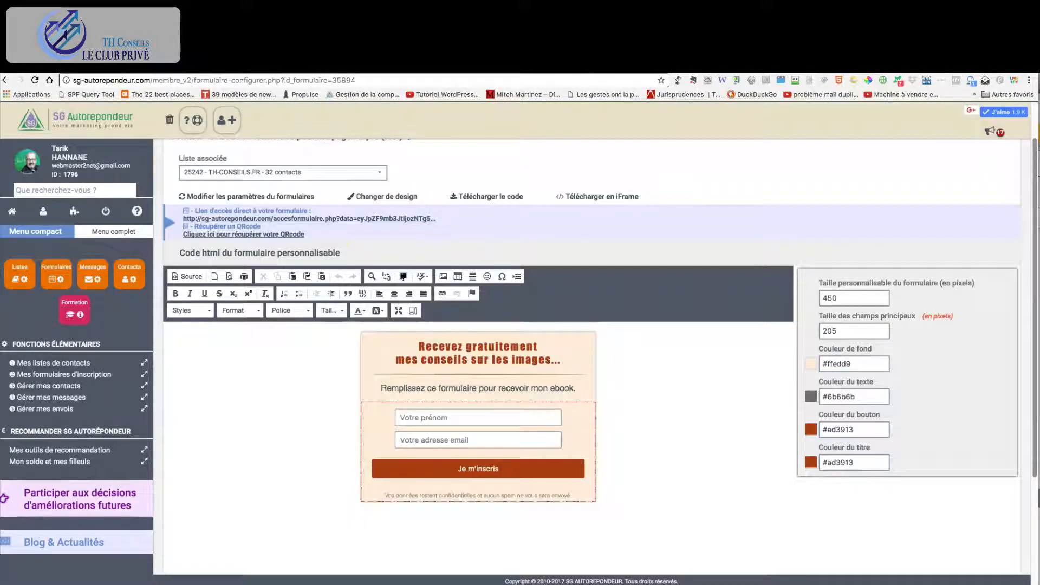
Preview the form with the predefined page themes Été and Palmier, returning to the theme list after each
scroll(512, 331, down, 5)
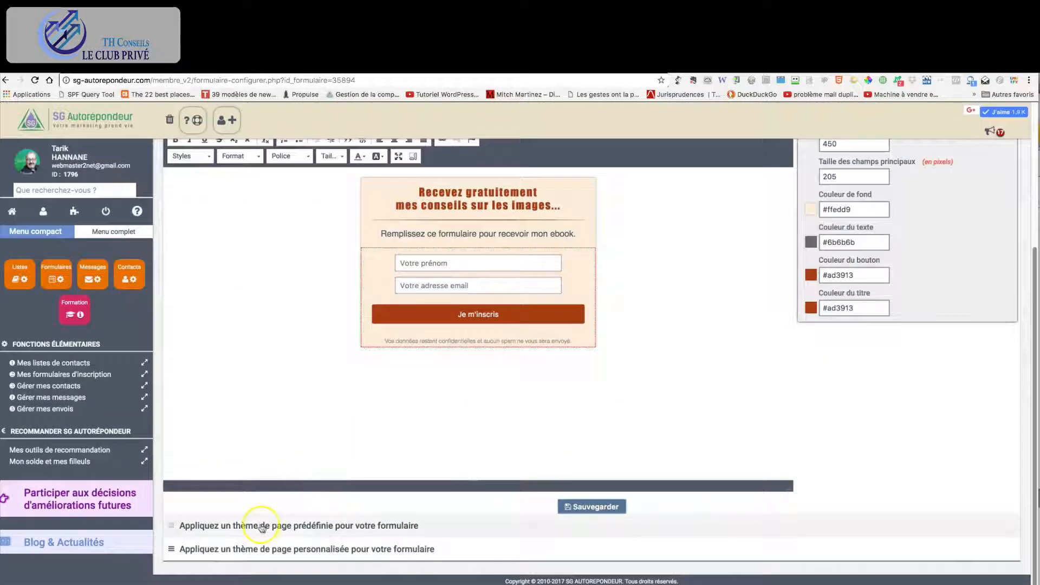
click(301, 526)
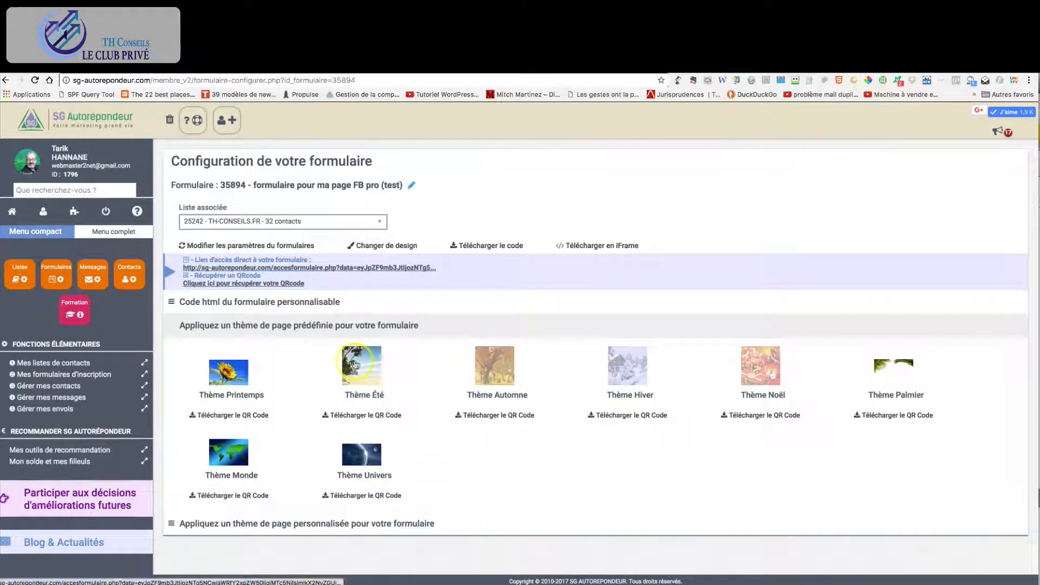
click(360, 365)
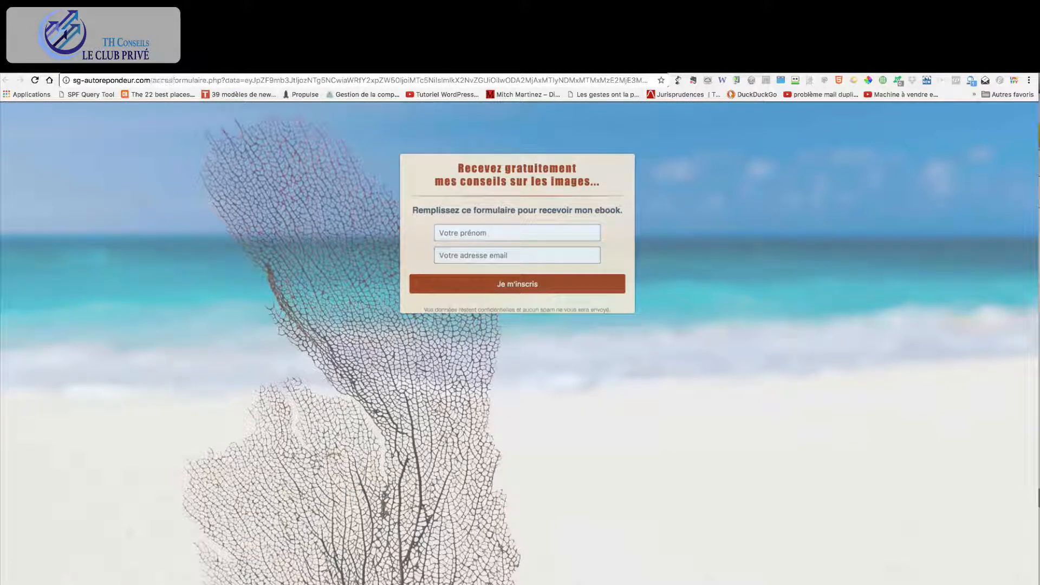
click(149, 66)
click(889, 371)
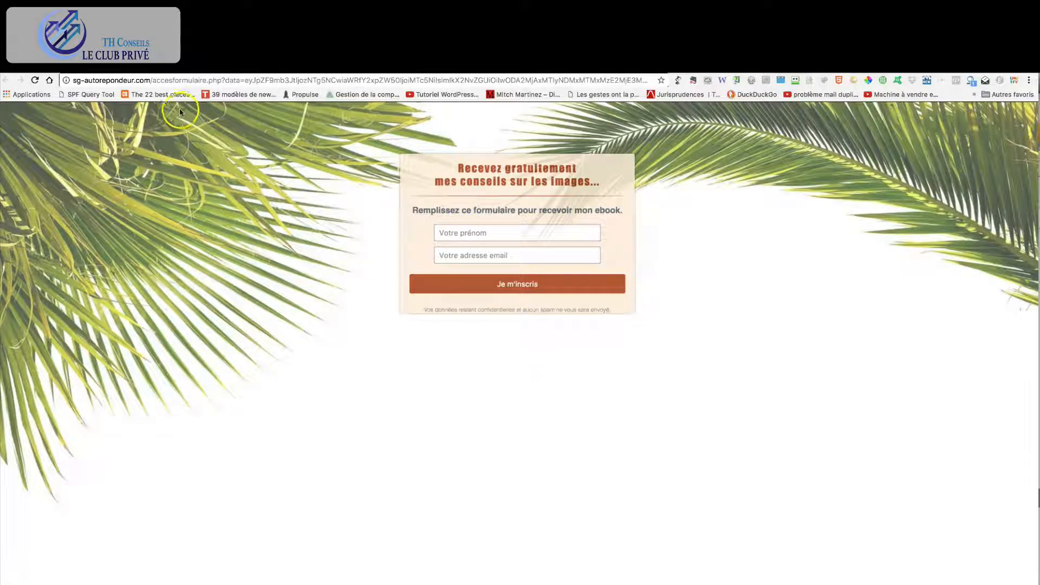
click(149, 66)
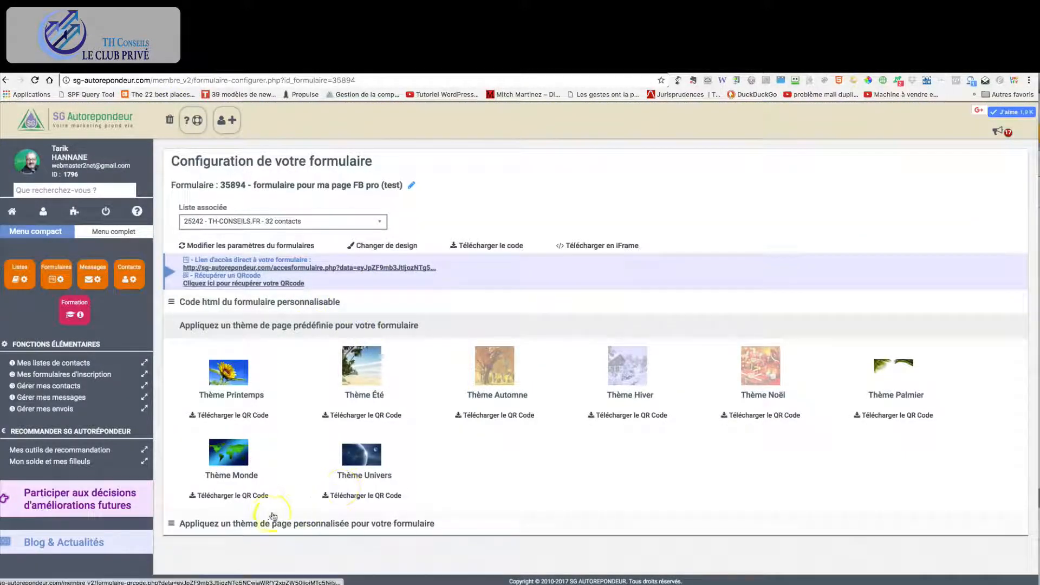
Check the image URL setting for a custom page theme, and preview the Été theme again, examining its page address before closing it
click(293, 524)
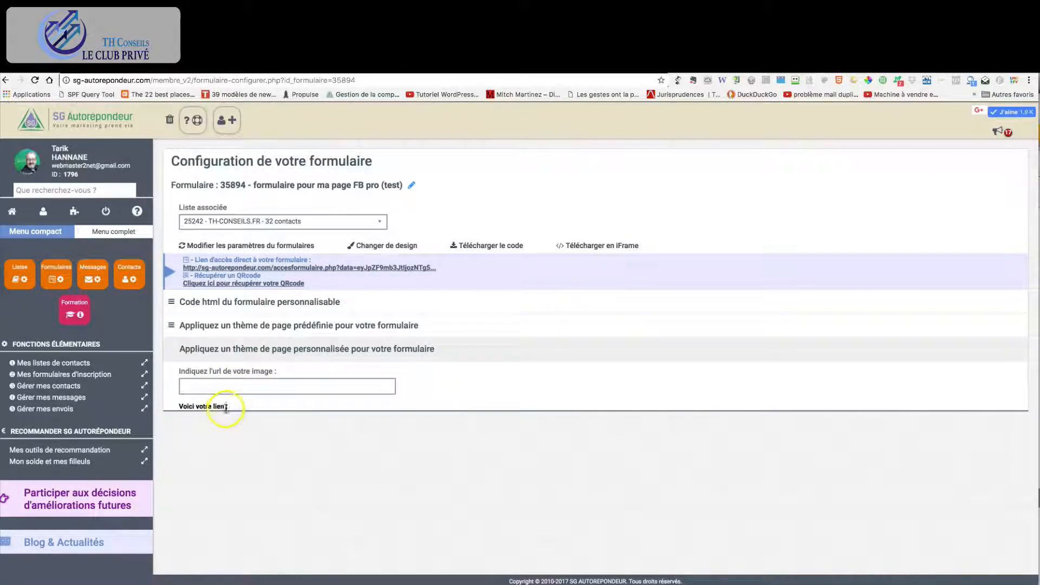
click(279, 330)
click(362, 370)
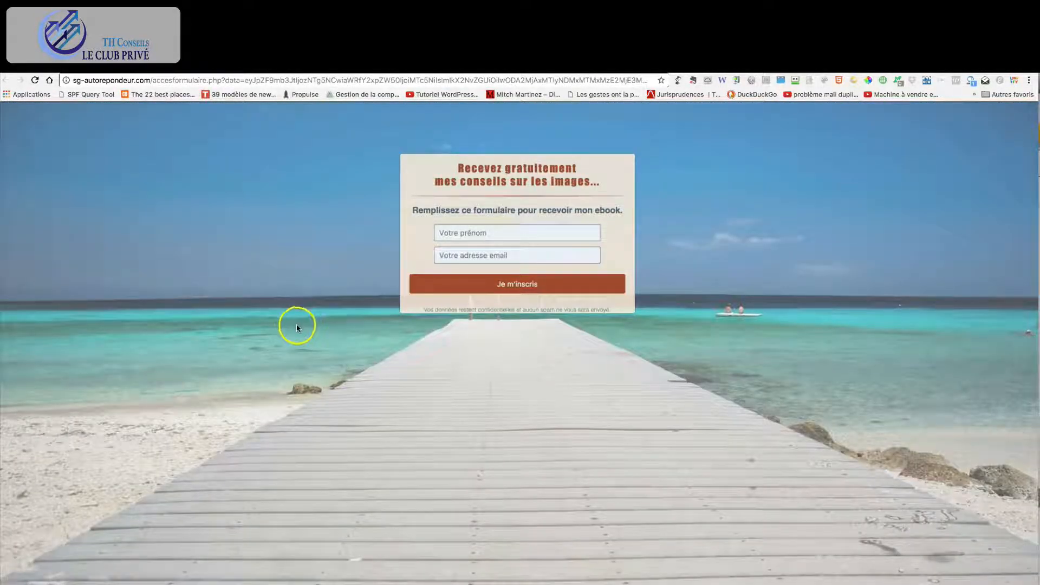
right_click(298, 323)
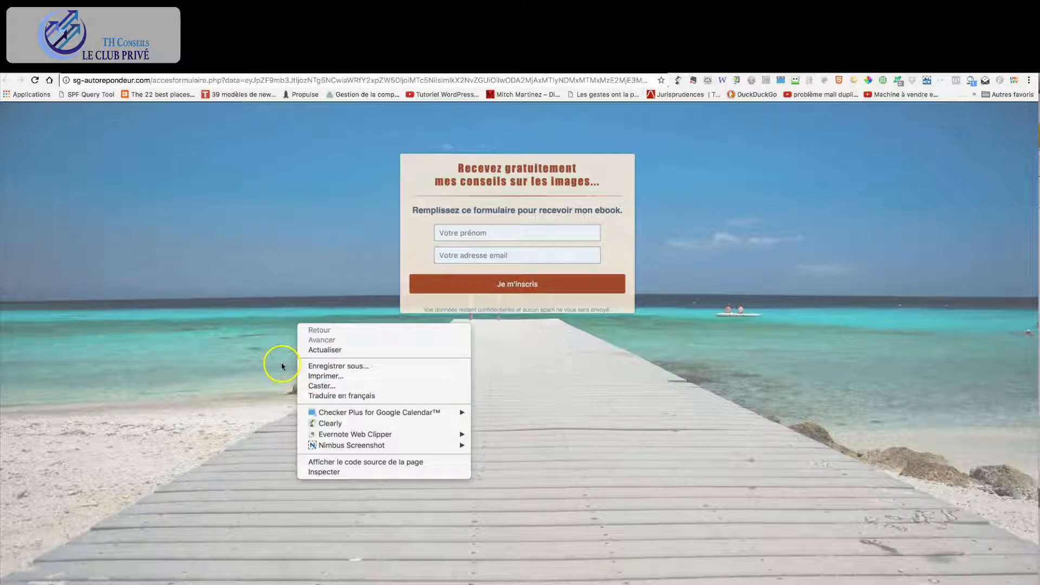
click(279, 317)
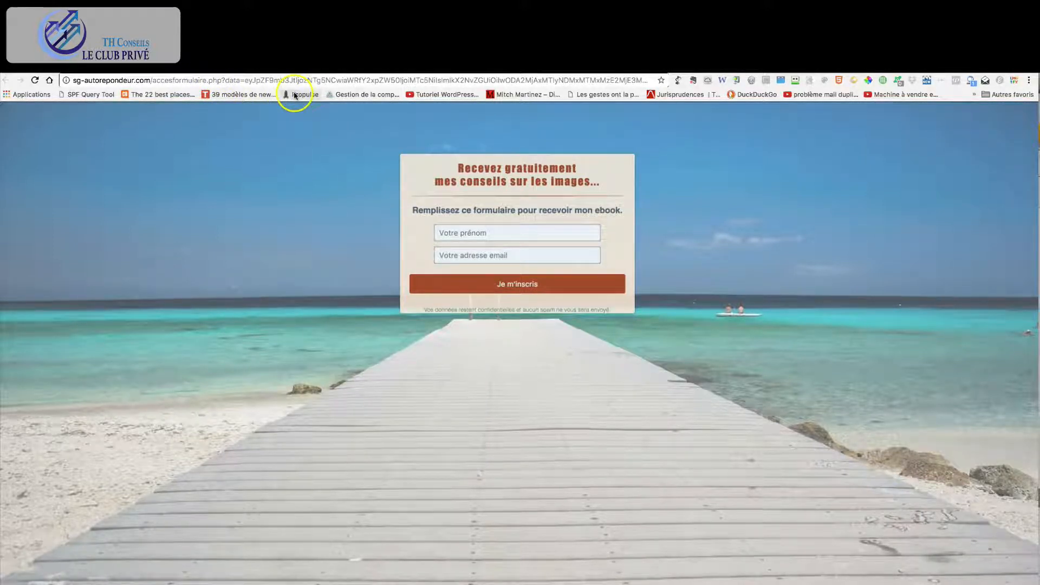
click(249, 81)
click(286, 81)
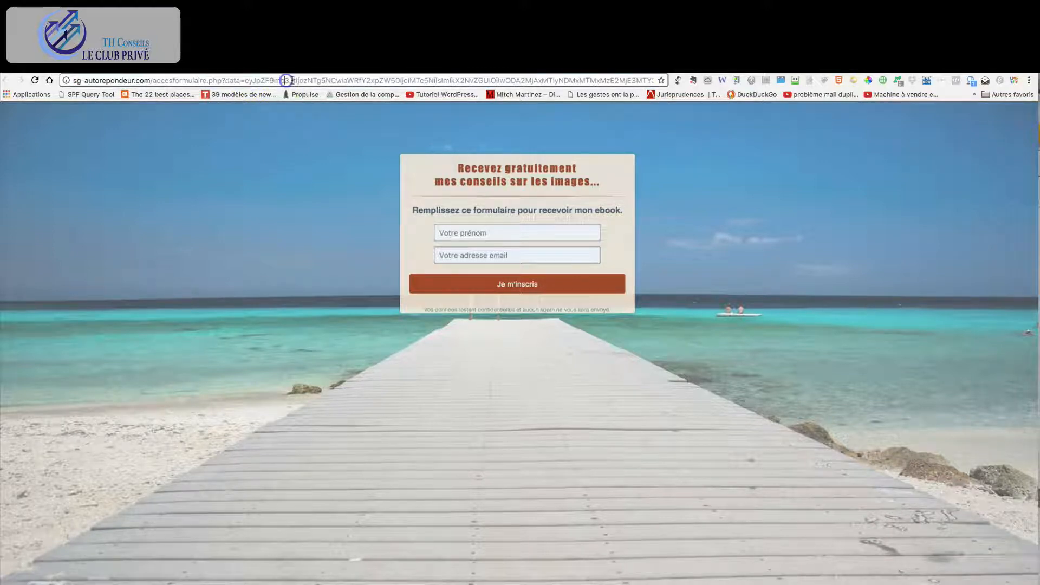
click(313, 258)
key(super+w)
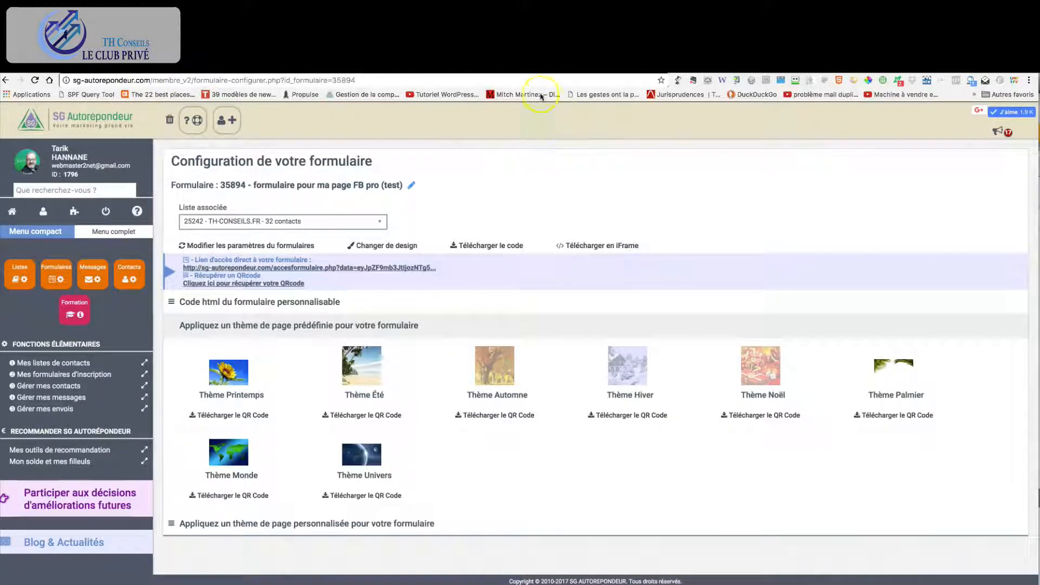
Switch to the bien-demarrer.fr WordPress admin and open the media library
click(433, 66)
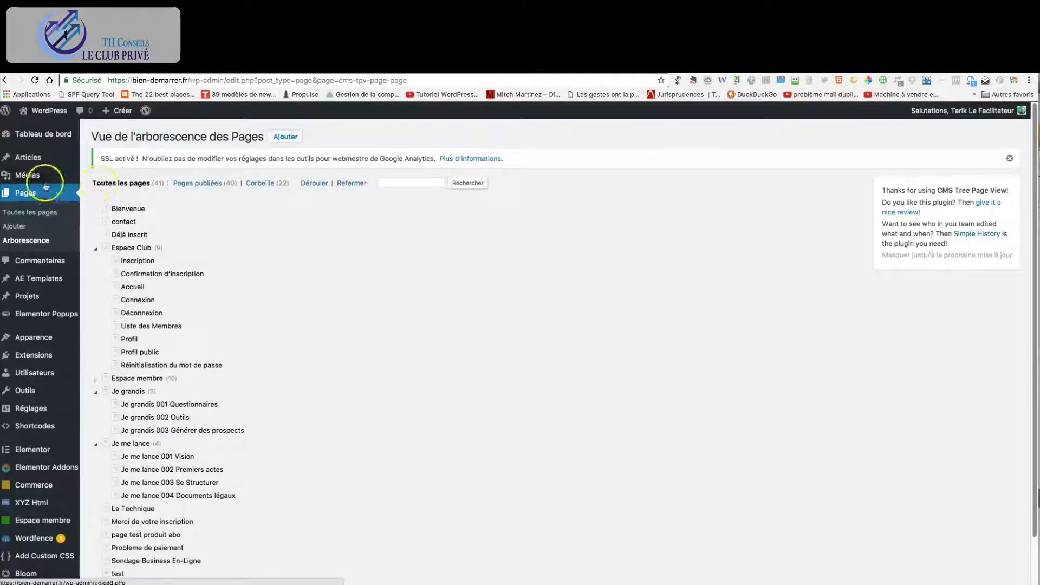
mouse_move(33, 176)
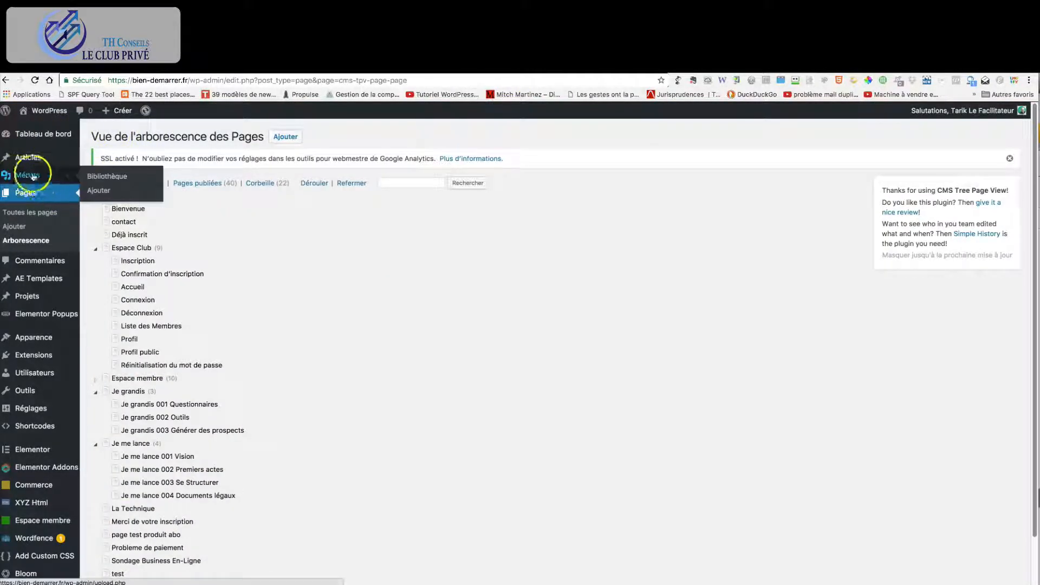
click(100, 177)
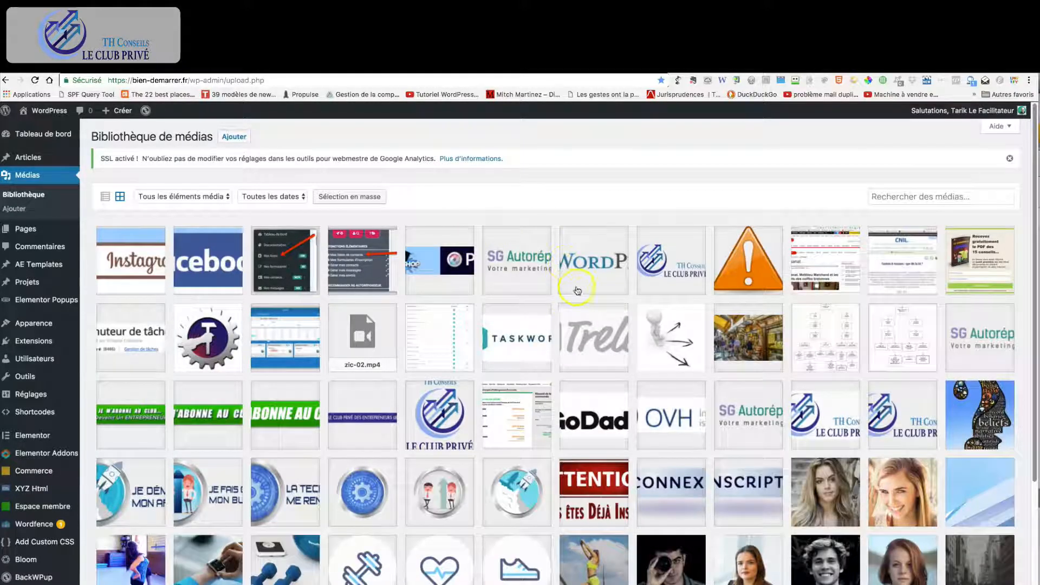
Open the details of the TH Conseils logo image logo_text_horiz_600_AVEC-fd.png and copy its web address
scroll(582, 335, down, 2)
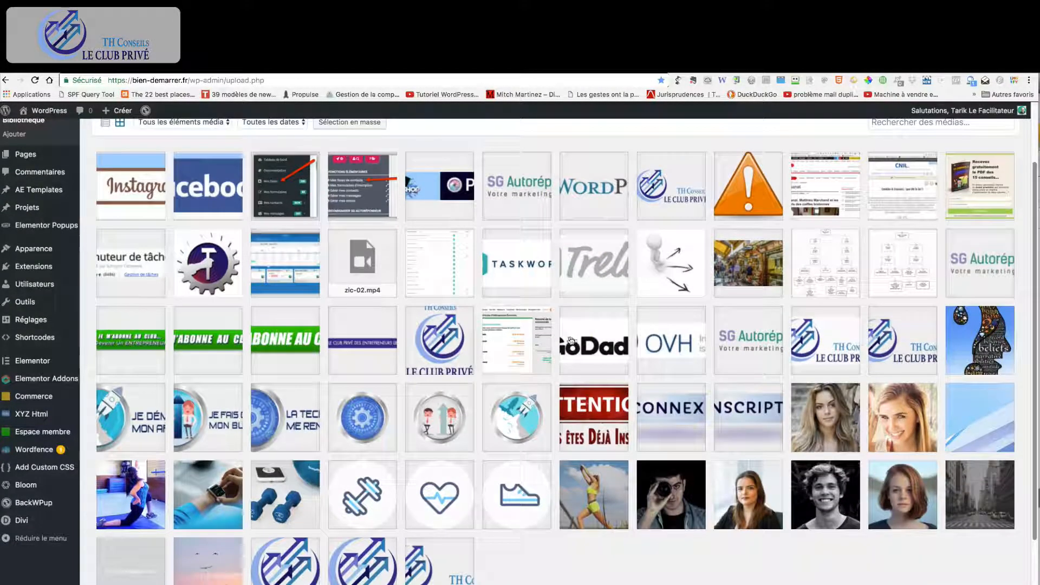
scroll(571, 341, up, 1)
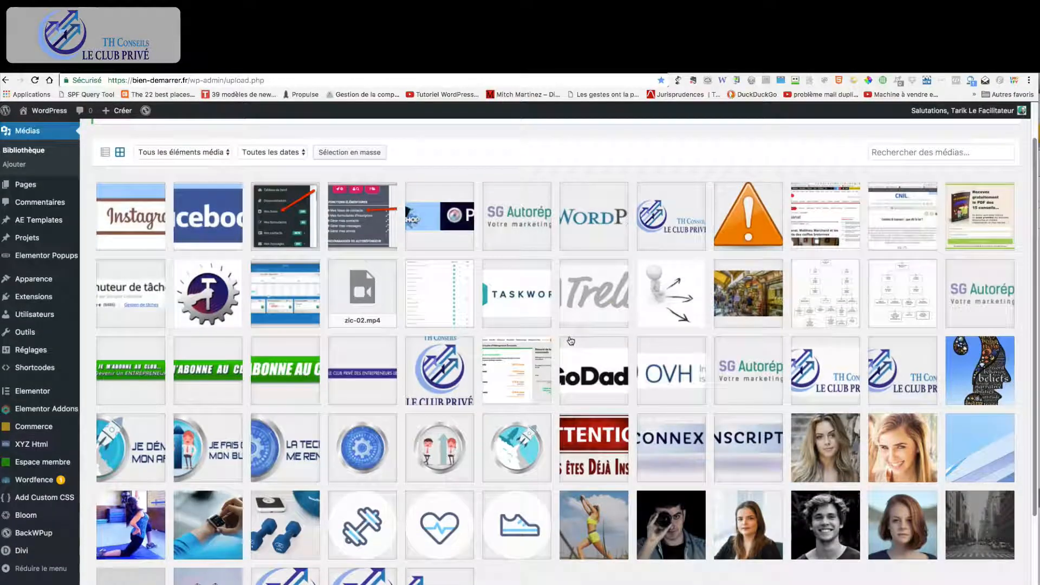
click(638, 257)
scroll(617, 287, down, 3)
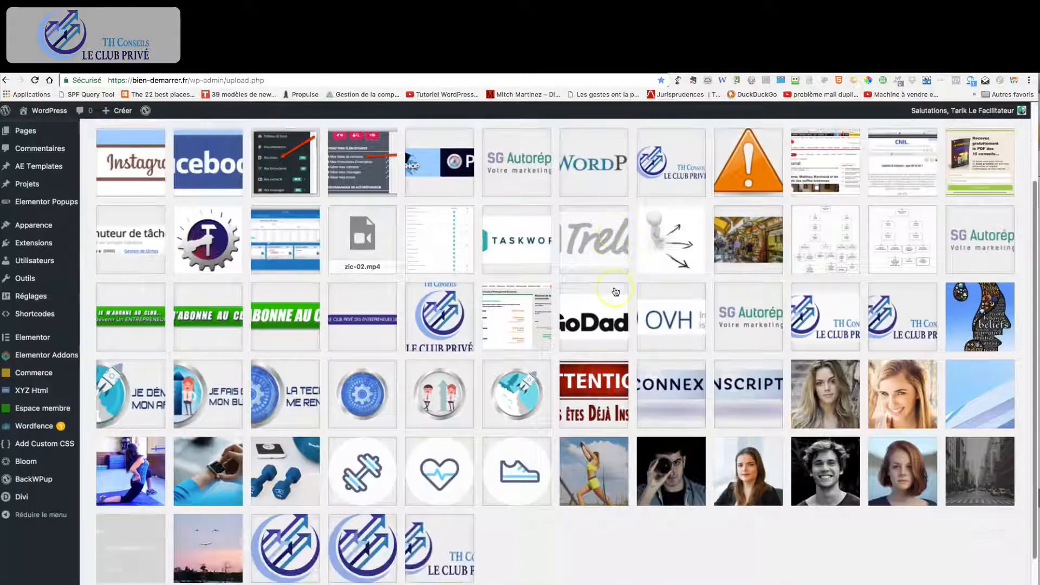
scroll(818, 351, up, 2)
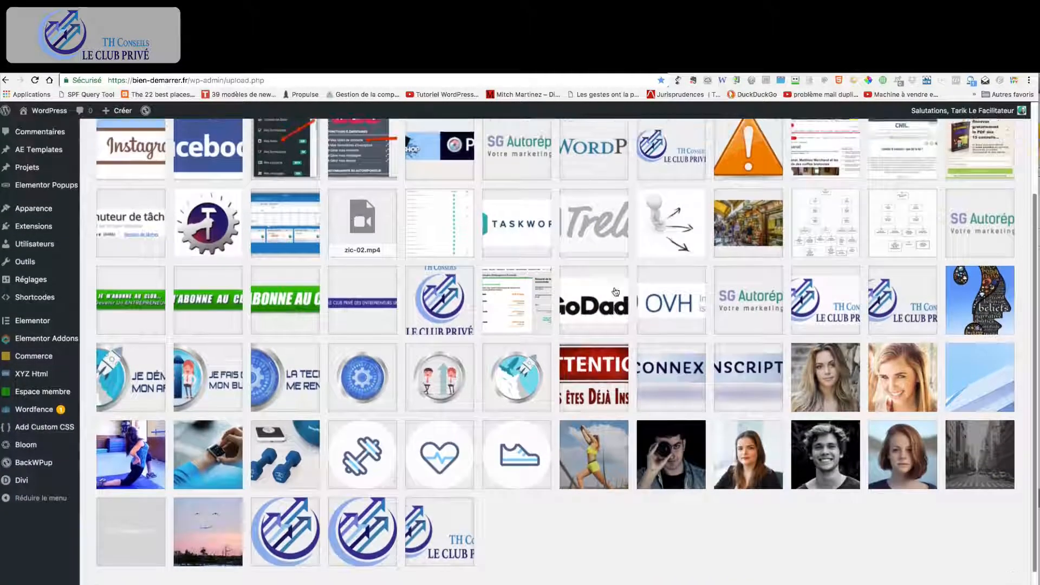
click(818, 351)
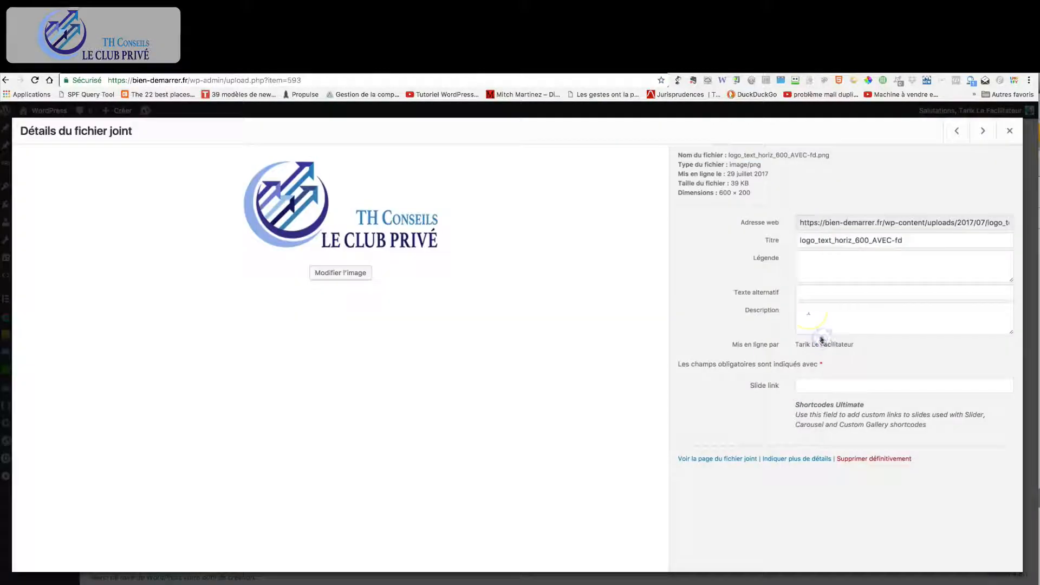
click(807, 222)
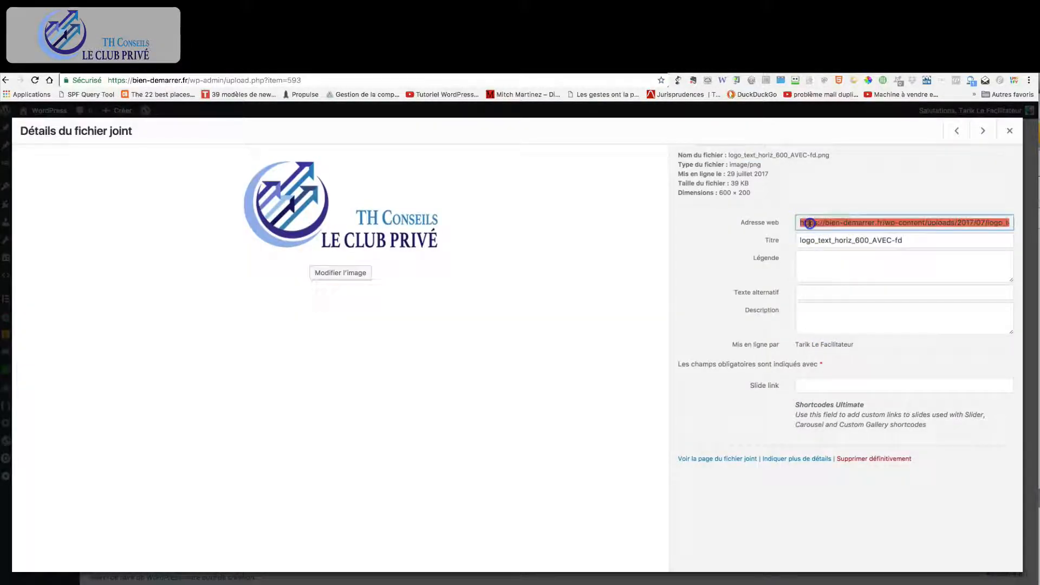
right_click(832, 222)
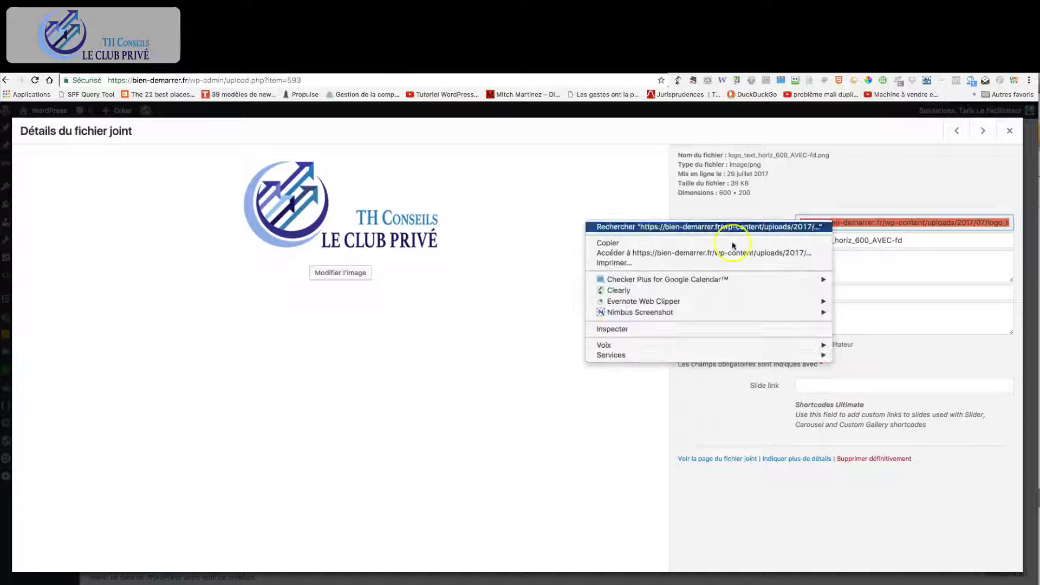
click(608, 242)
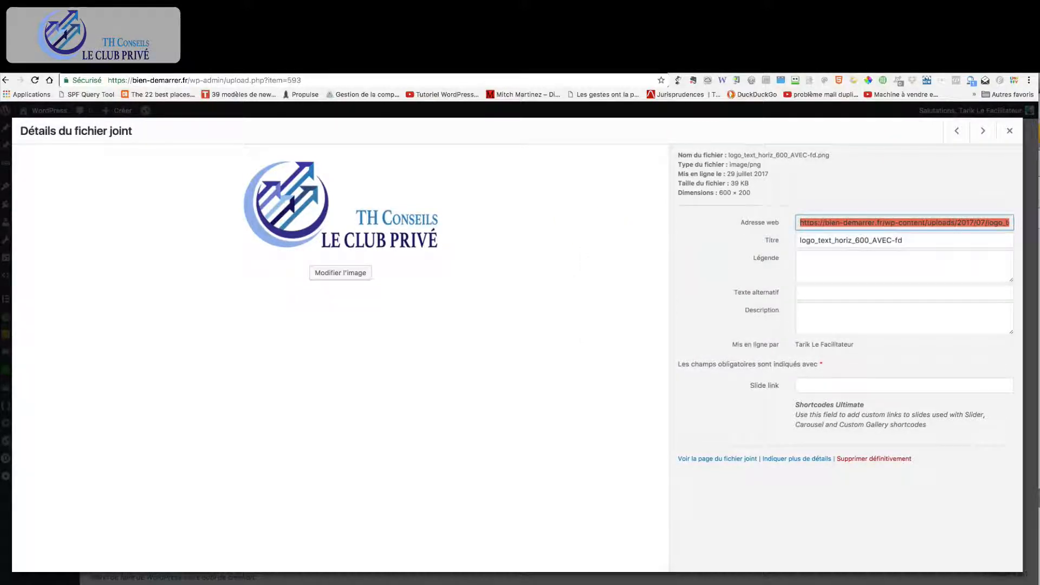
Switch back to SG Autorépondeur and add a line of placeholder text above the form in its custom HTML source
click(91, 66)
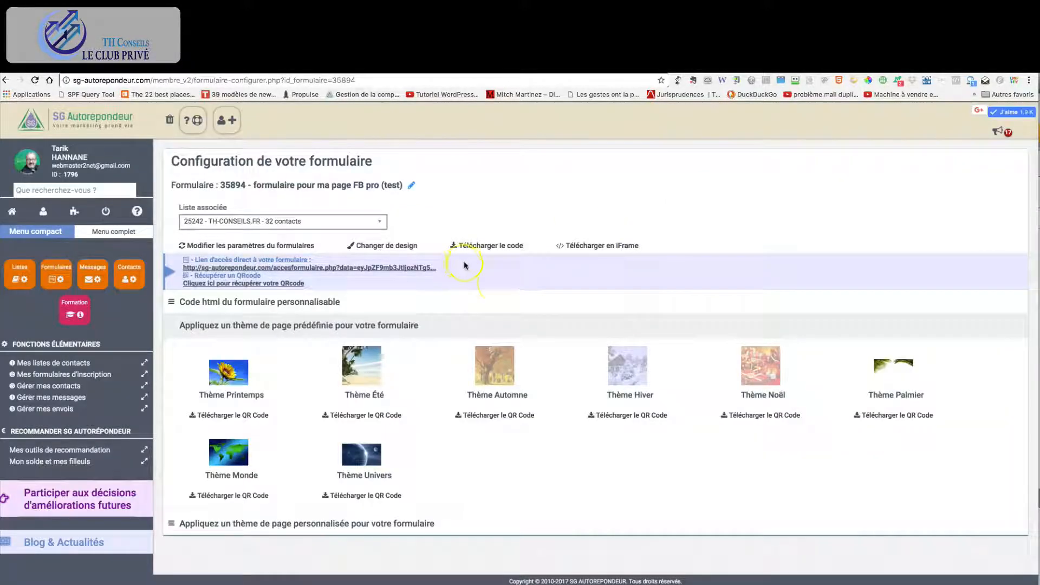
click(302, 302)
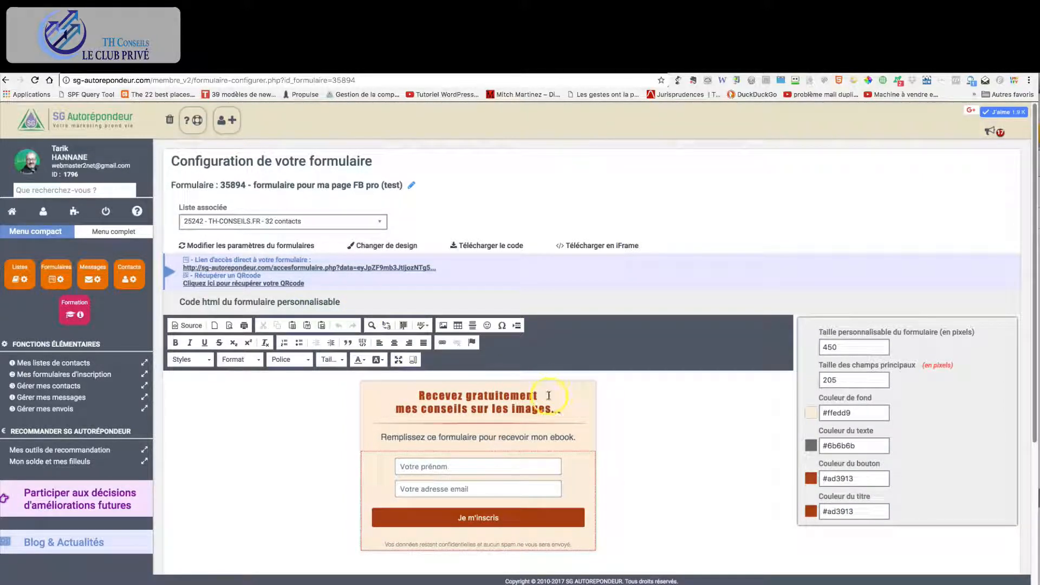
click(414, 380)
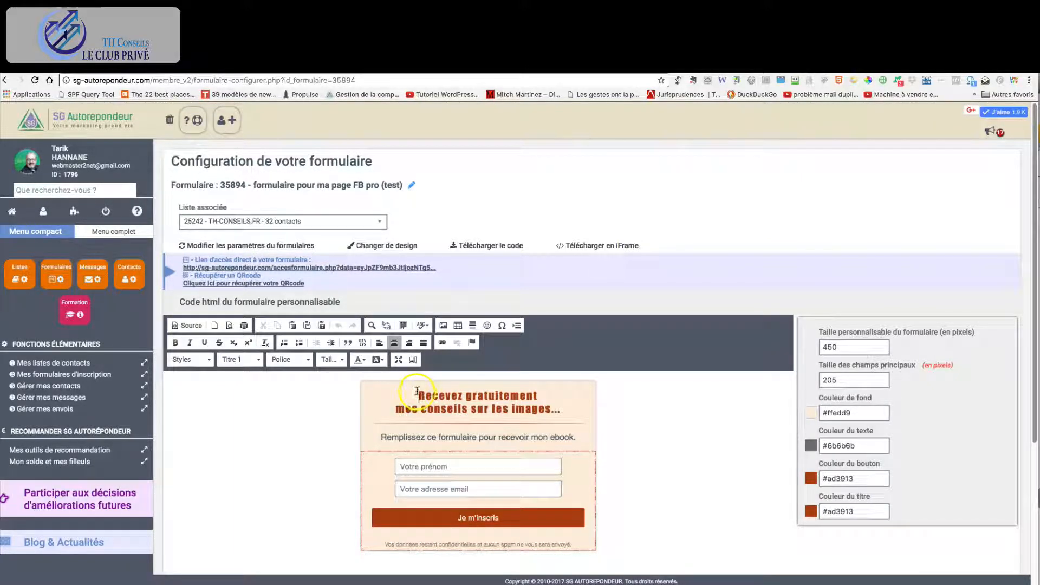
click(190, 326)
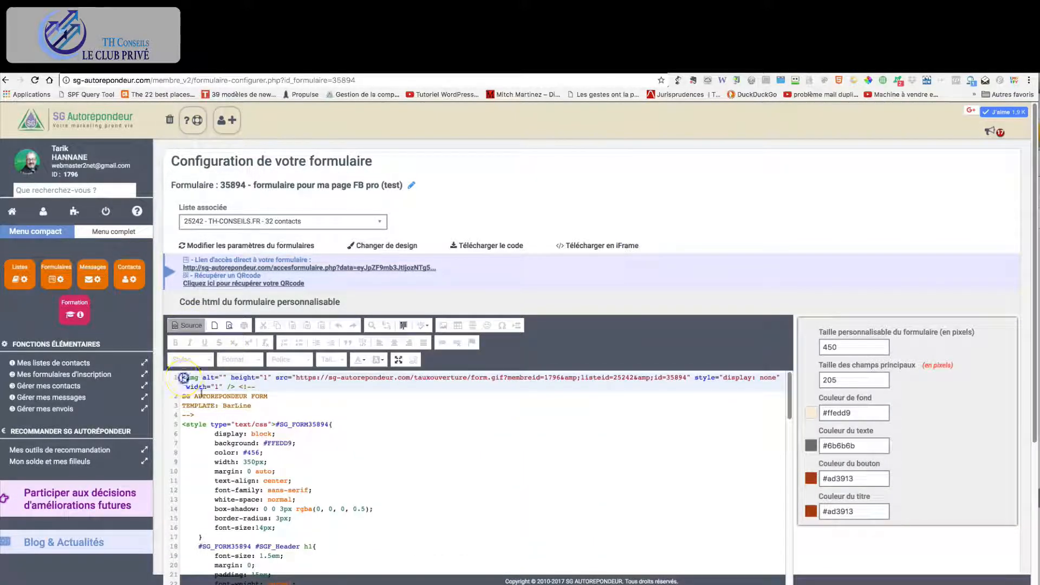
key(Return)
key(Up)
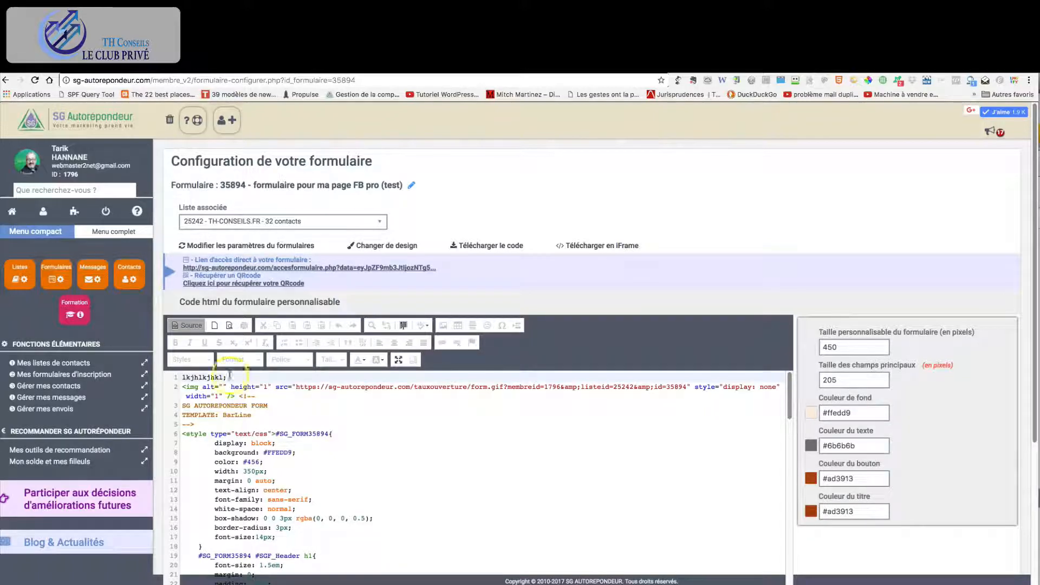
click(190, 325)
Centre the placeholder line above the form and delete its text, leaving an empty centred line
click(267, 409)
click(189, 385)
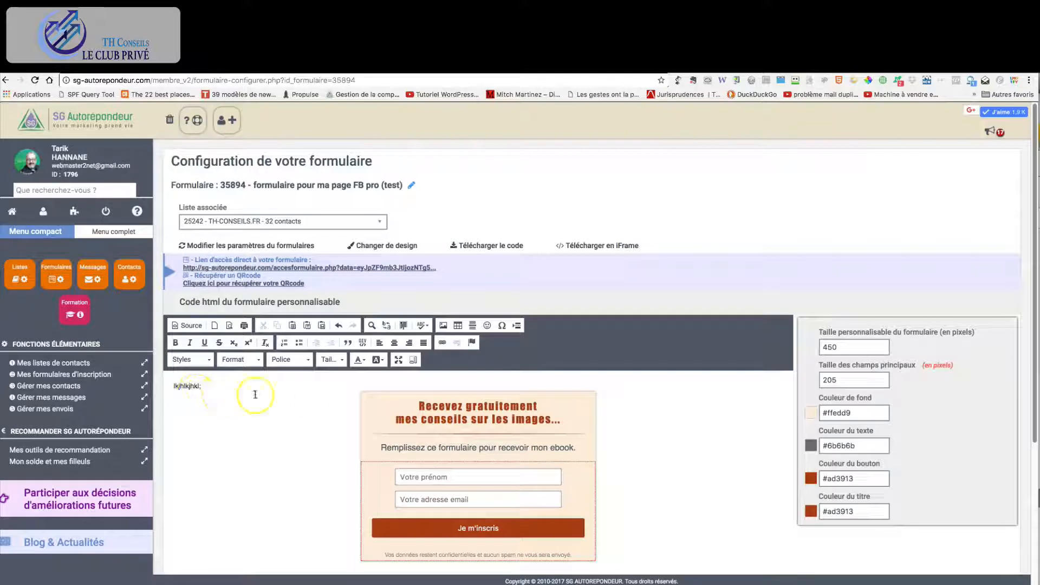
click(394, 342)
drag(493, 386, 465, 385)
key(BackSpace)
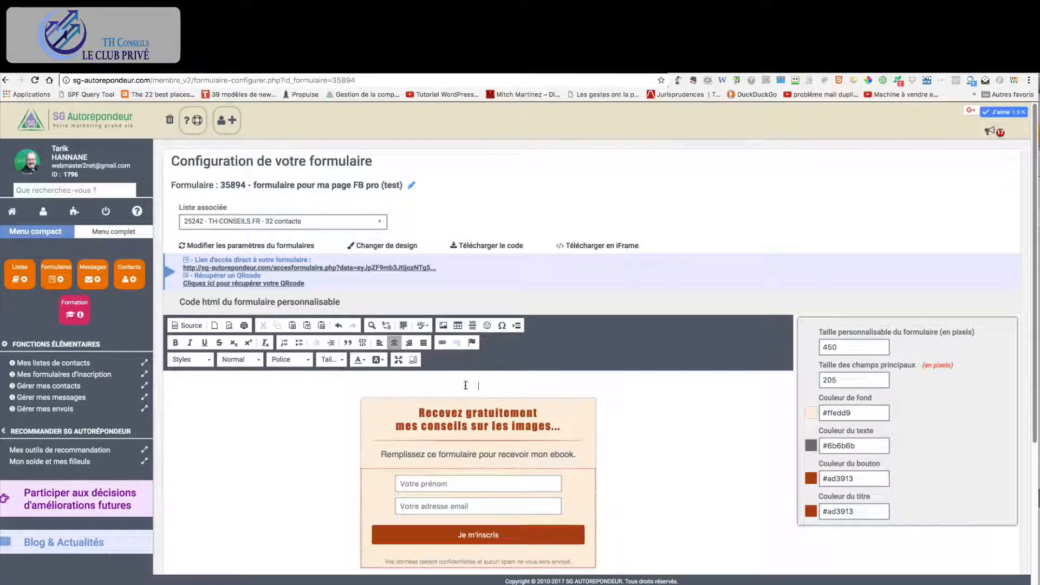
Insert the TH Conseils logo above the form from the copied web address, with the alternative text "logo"
click(443, 325)
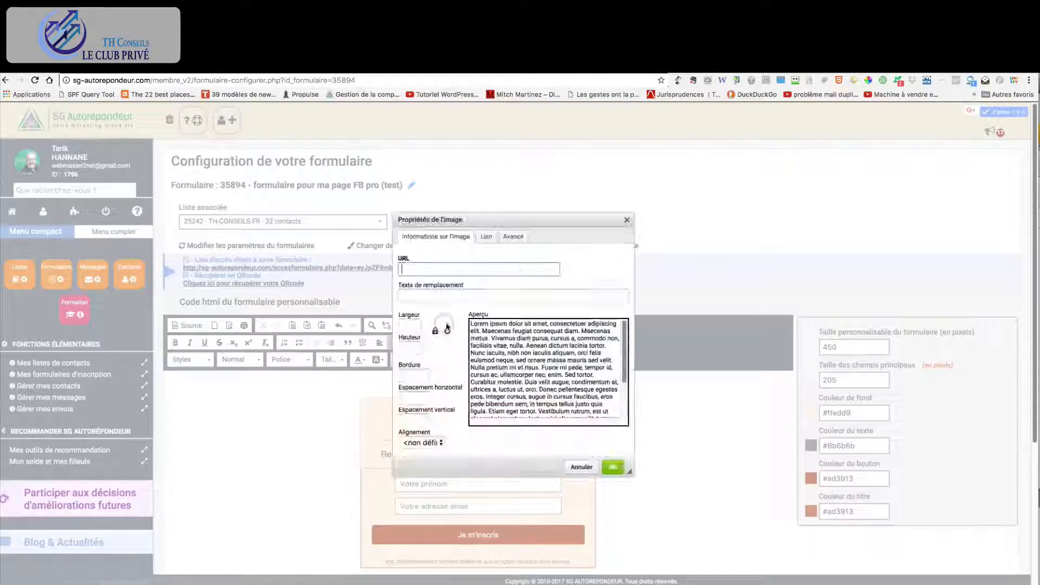
right_click(417, 268)
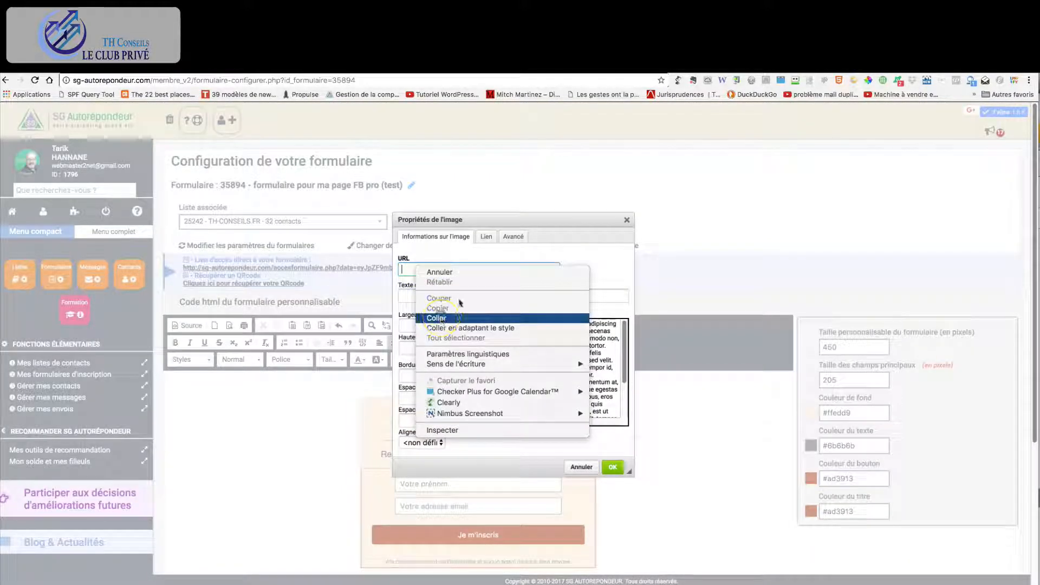
click(439, 318)
click(432, 296)
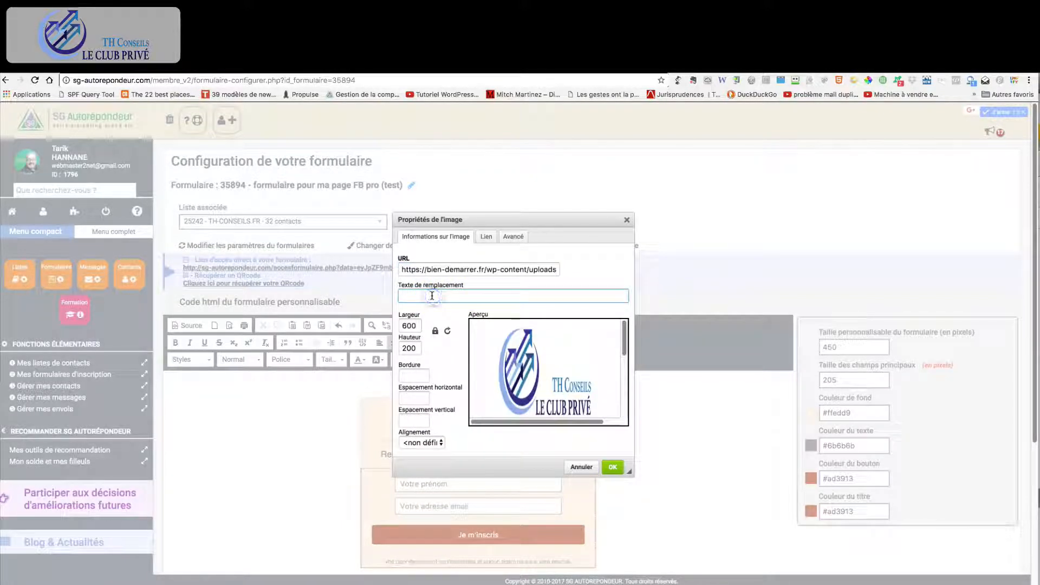
text(logo)
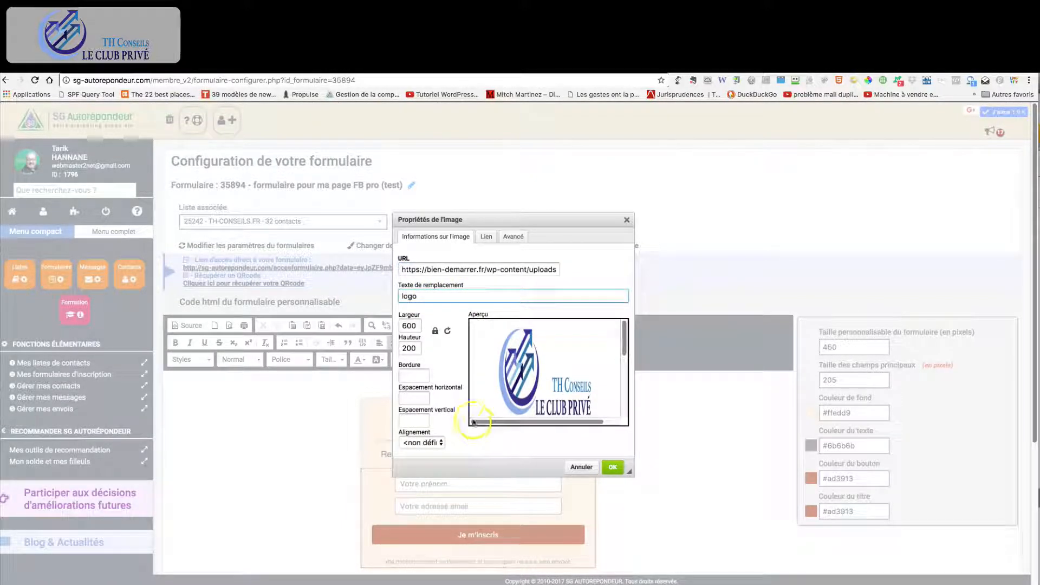
click(472, 293)
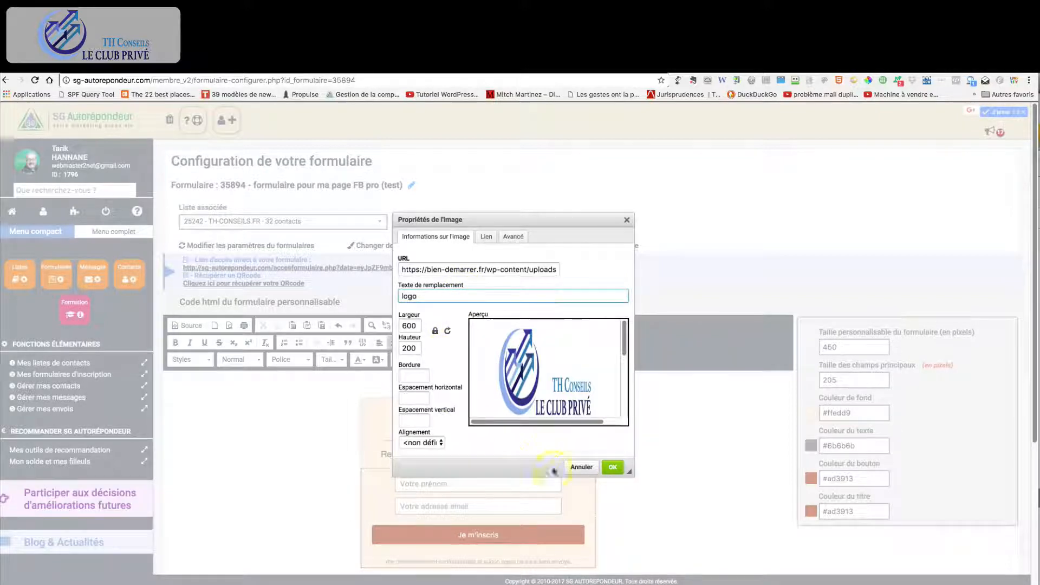
click(612, 467)
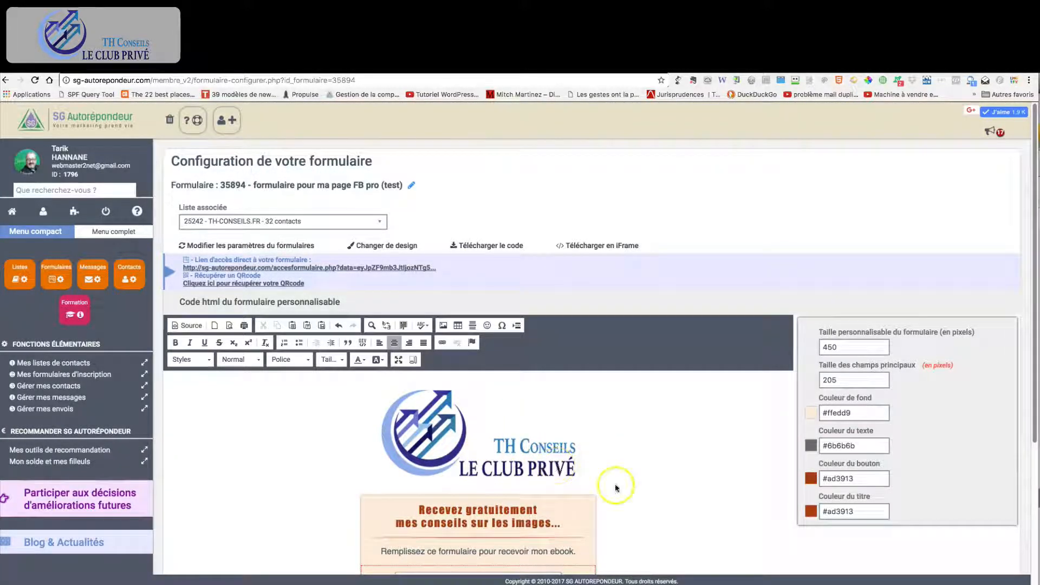
Save the form with its logo and open its page with the predefined Été theme
scroll(617, 480, down, 5)
click(595, 507)
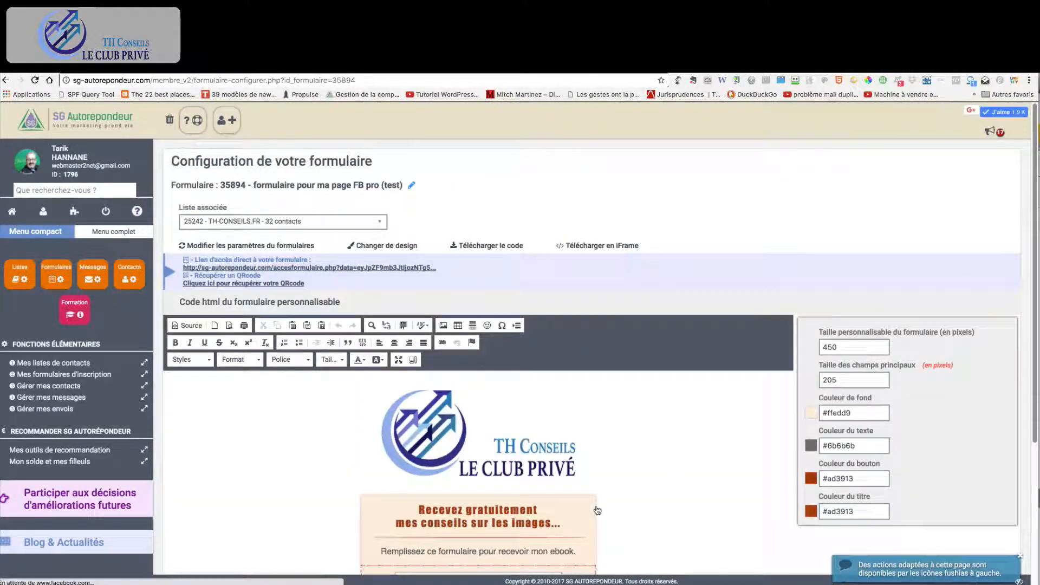
scroll(602, 471, down, 5)
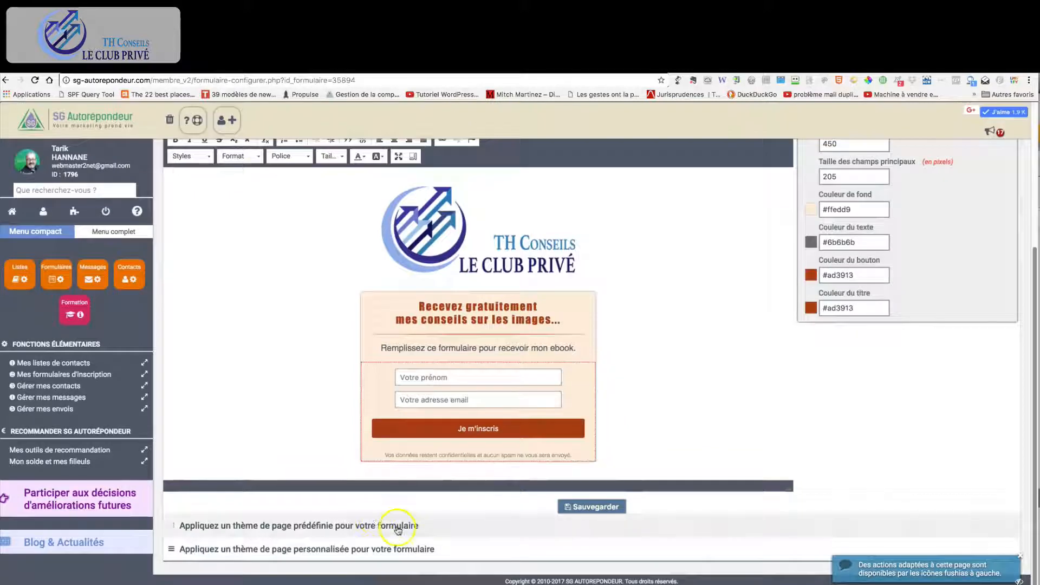
click(393, 524)
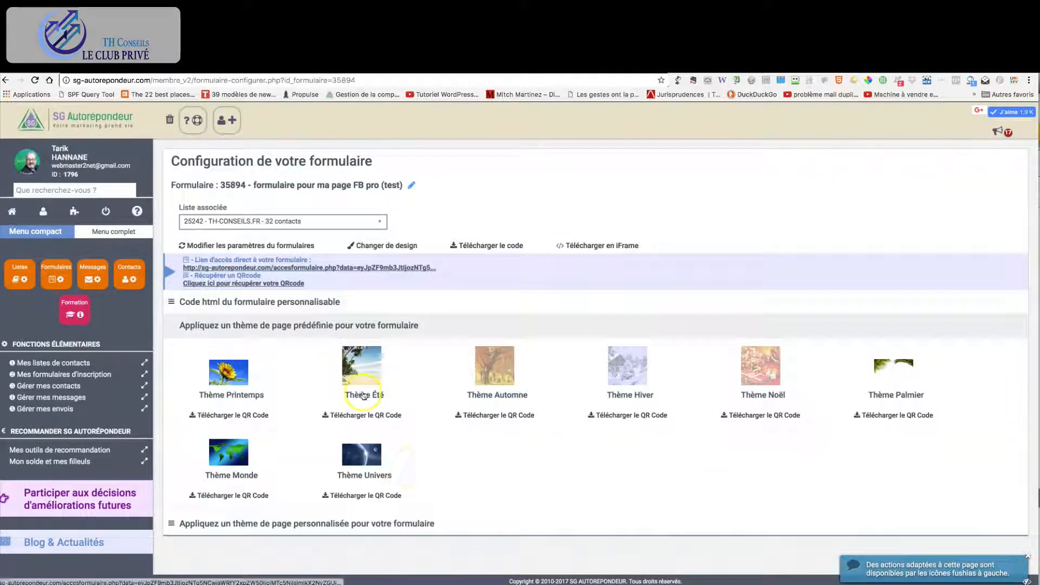
click(360, 364)
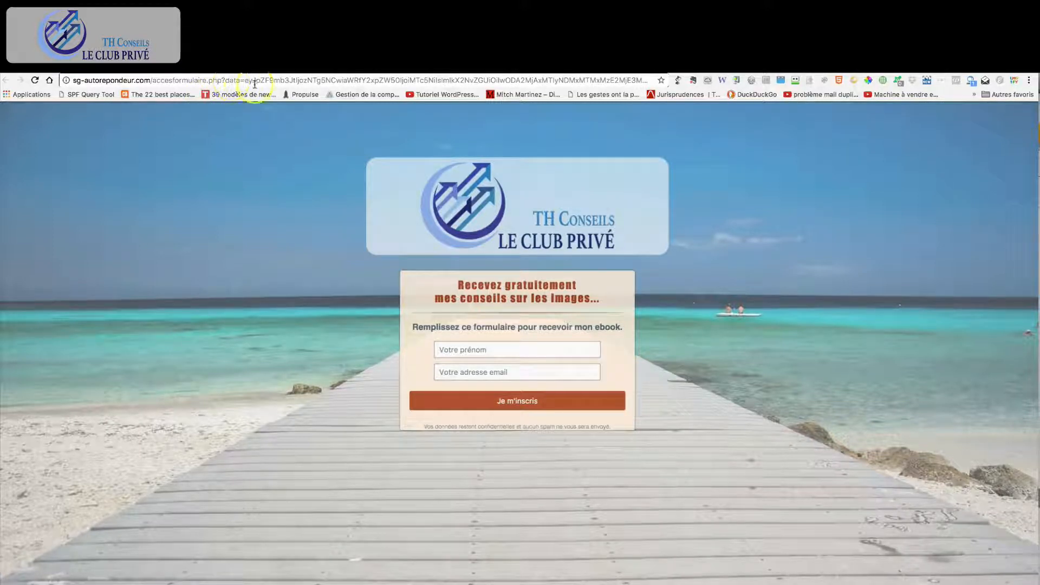
Copy the full web address of the form page with the Été theme
click(133, 81)
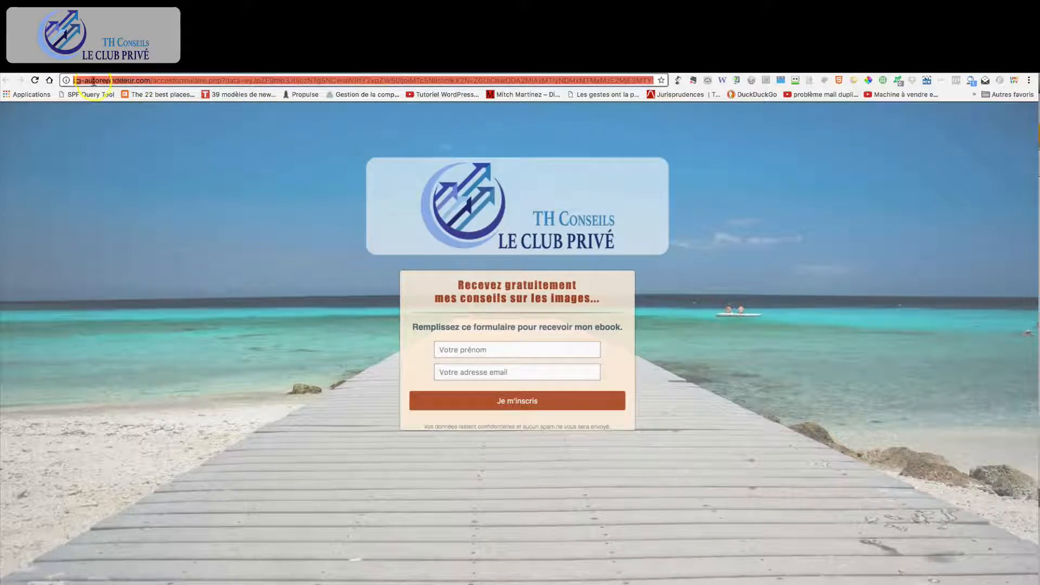
click(89, 80)
drag(73, 81, 123, 81)
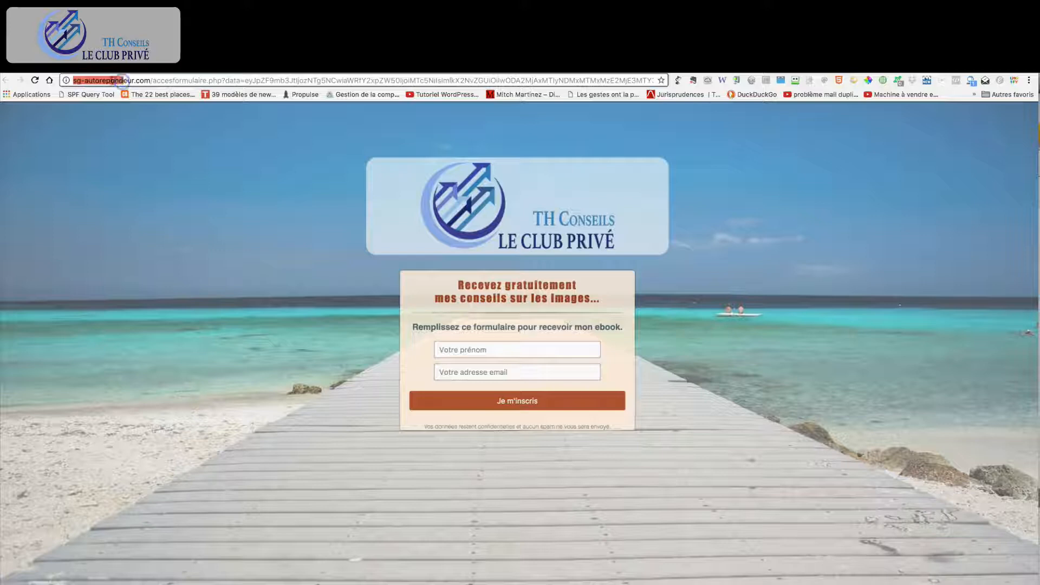
click(111, 80)
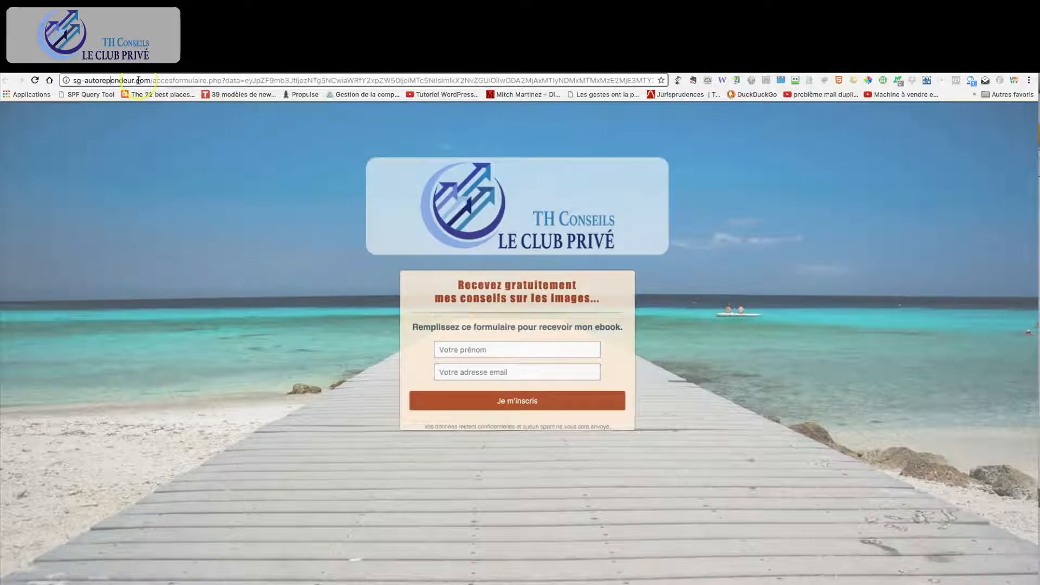
triple_click(139, 80)
right_click(142, 80)
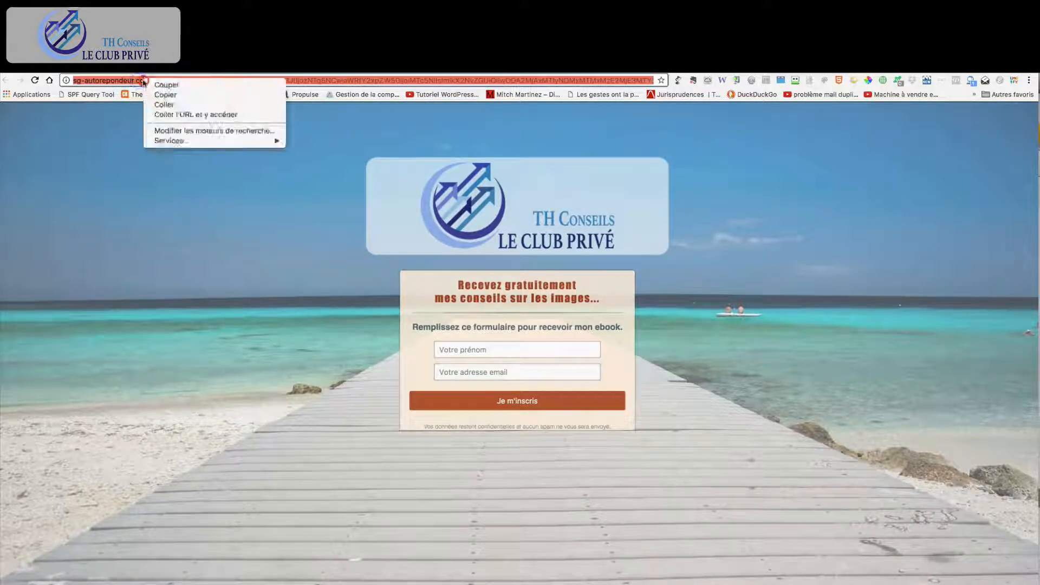
click(163, 95)
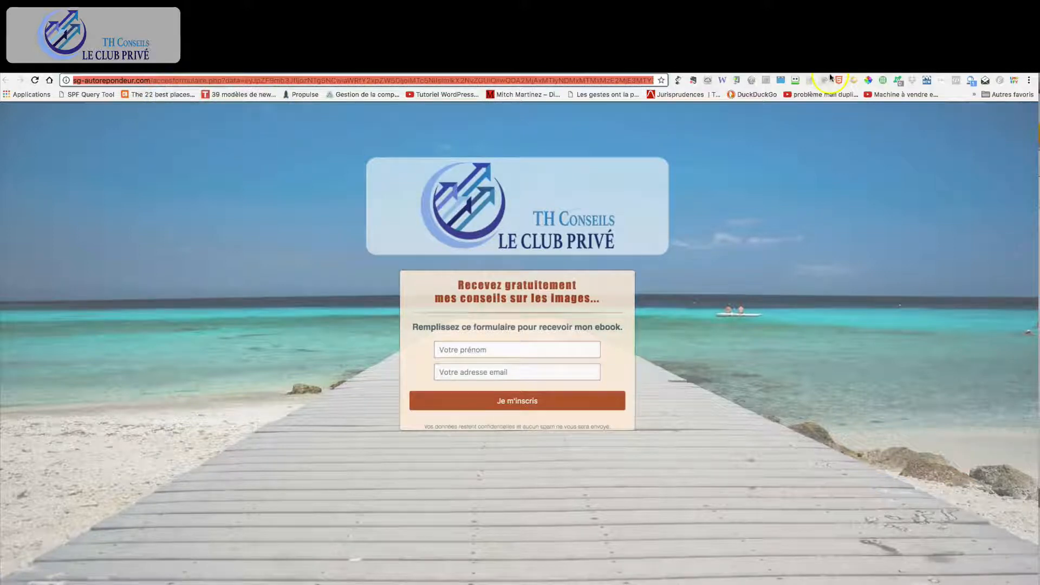
Switch to the Facebook page L'image, paste the form page address as the button's website link, and add the button
click(671, 66)
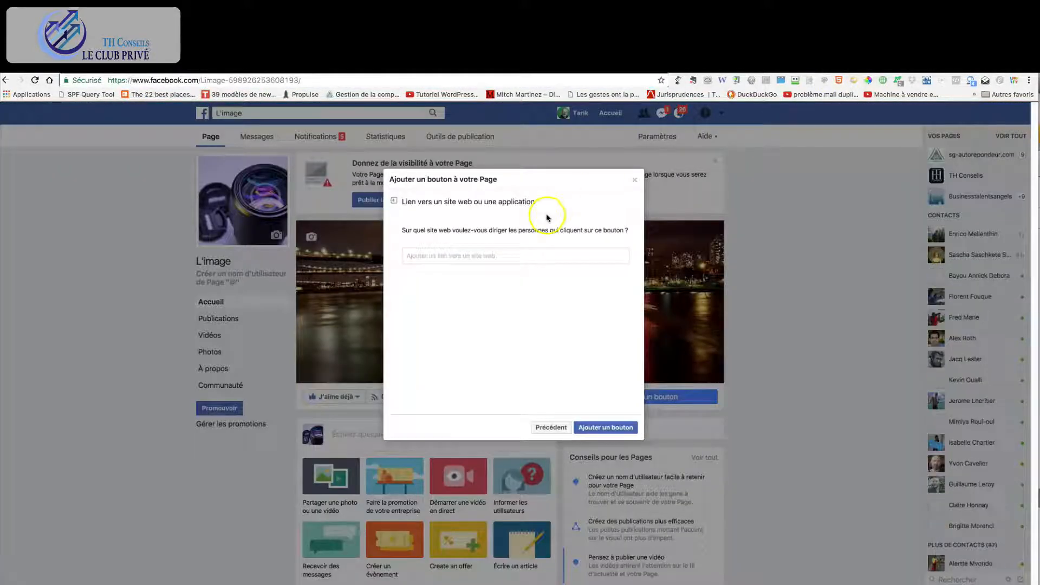
right_click(429, 254)
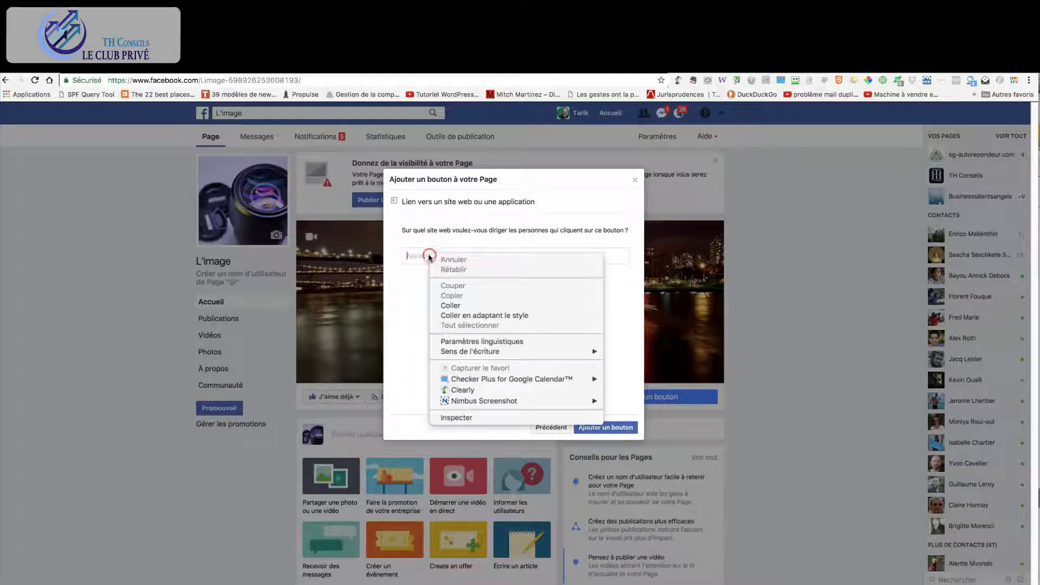
click(451, 306)
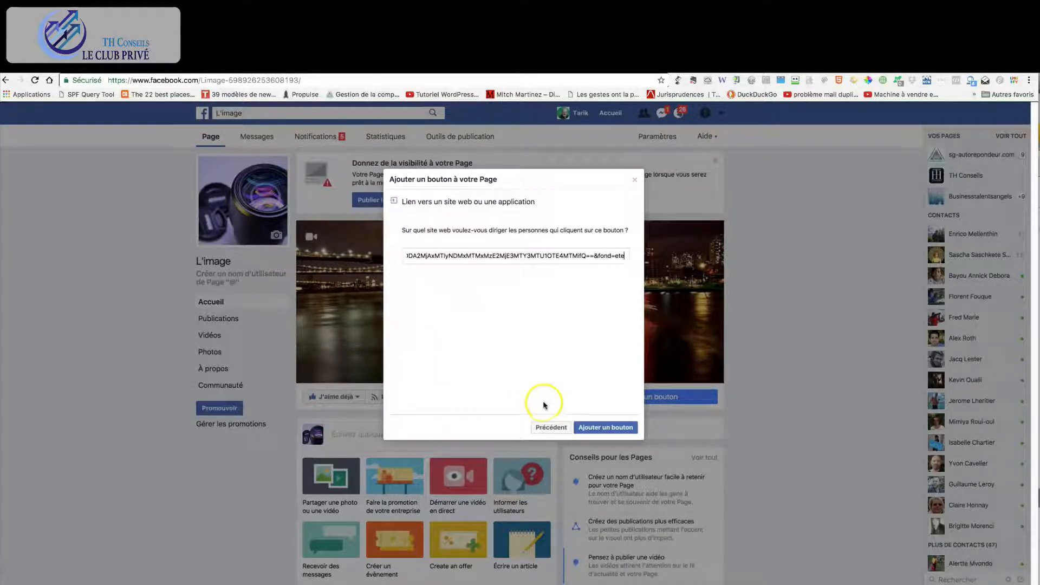
click(598, 428)
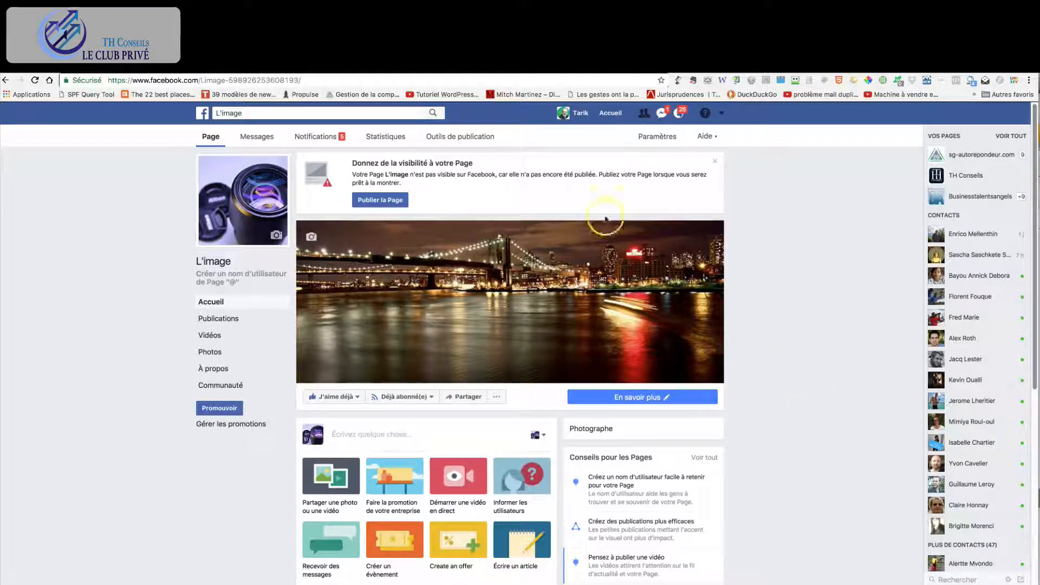
Test the new En savoir plus button on the Facebook page and check its management options
mouse_move(635, 393)
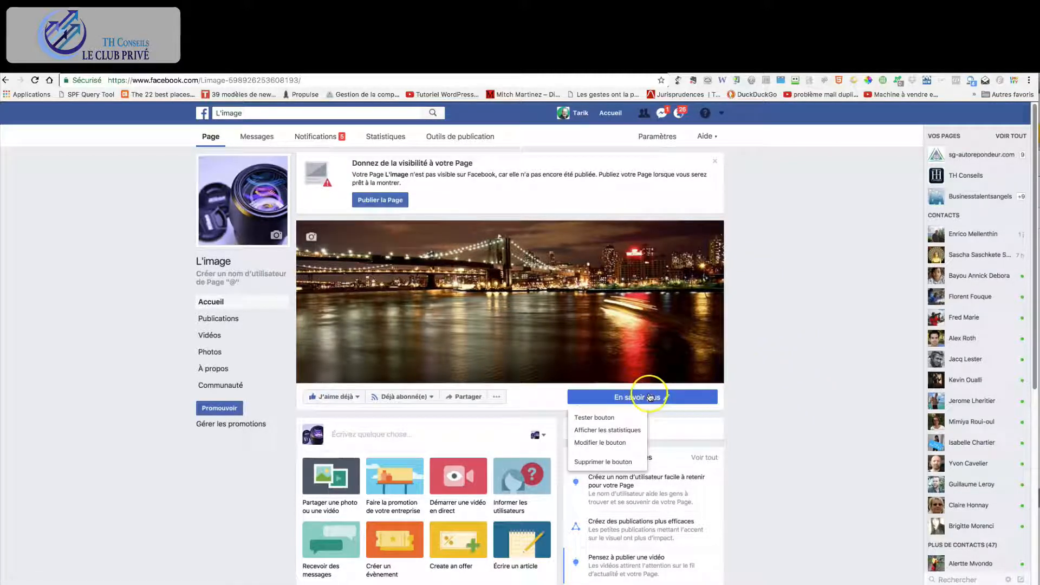
click(603, 419)
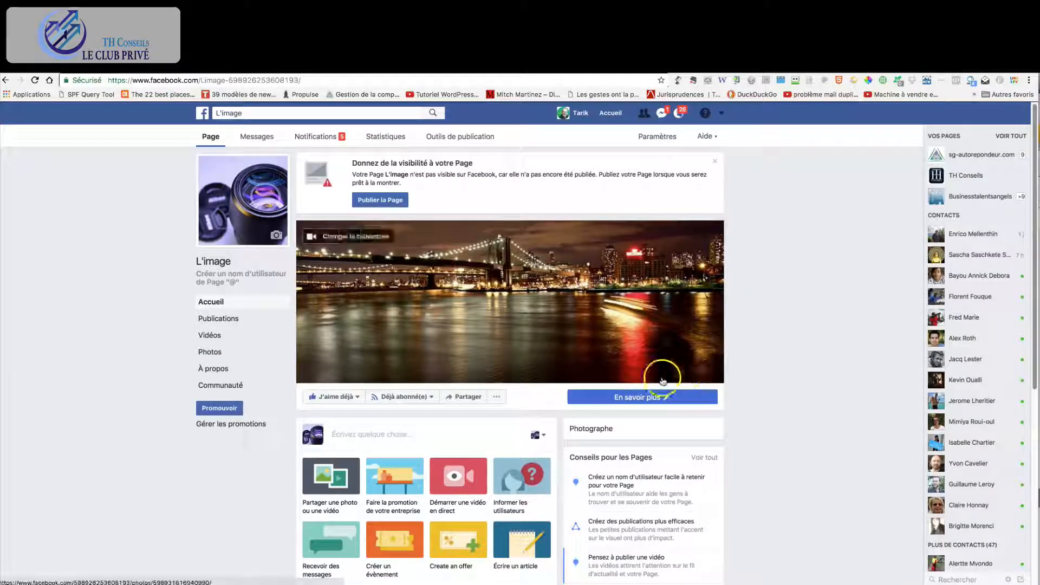
click(647, 397)
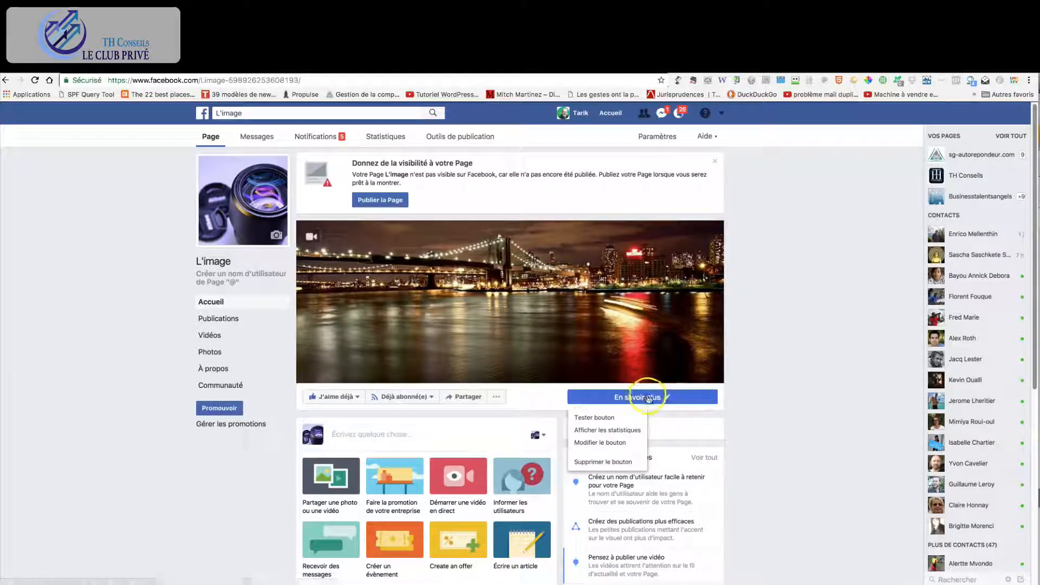
click(702, 394)
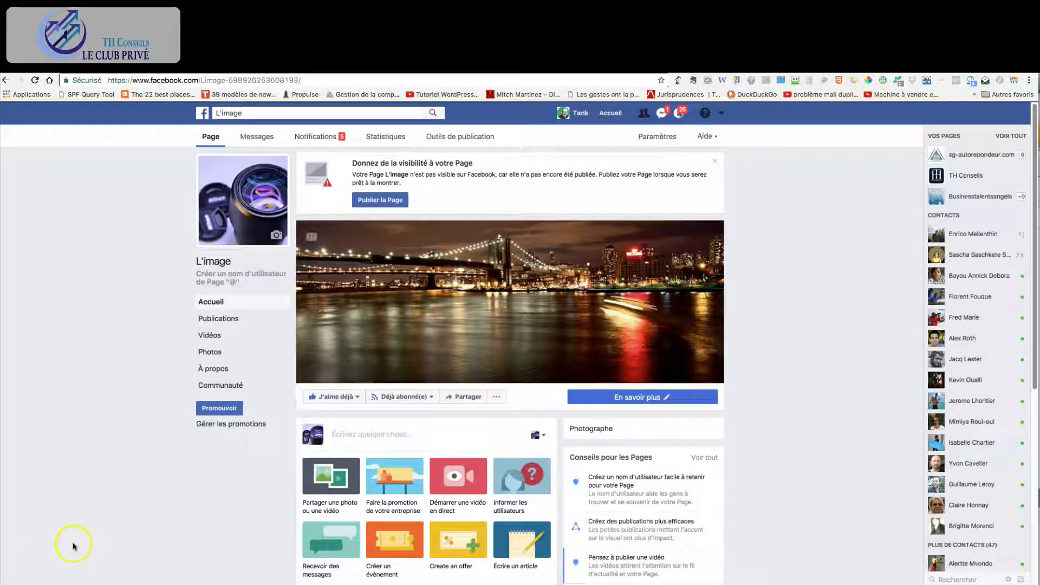